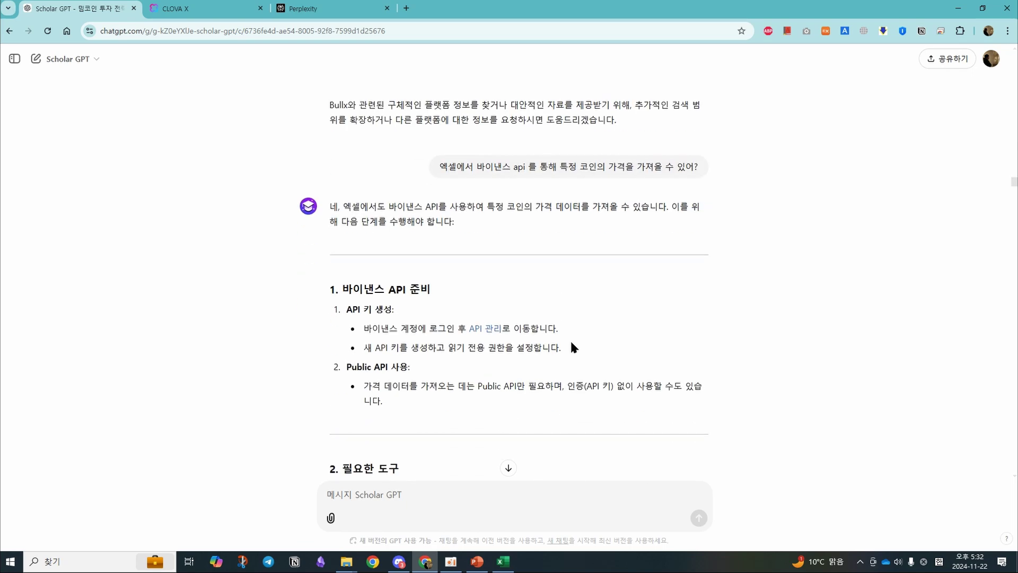
Step: Review the Scholar GPT answer on getting Binance coin prices in Excel, covering API preparation, the VBA macro and the Power Query alternative
scroll(570, 344, up, 2)
scroll(570, 344, down, 2)
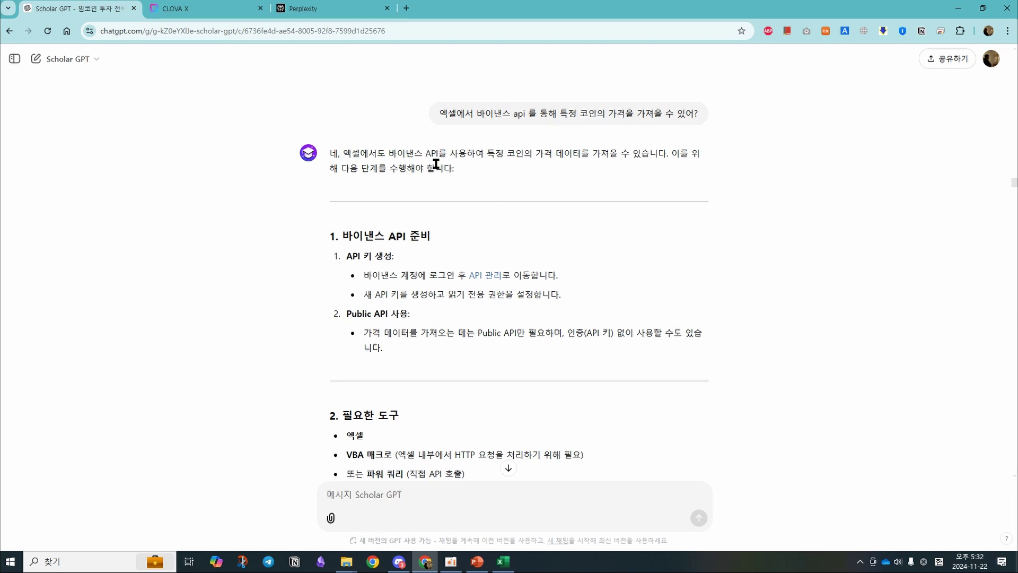
scroll(523, 170, down, 2)
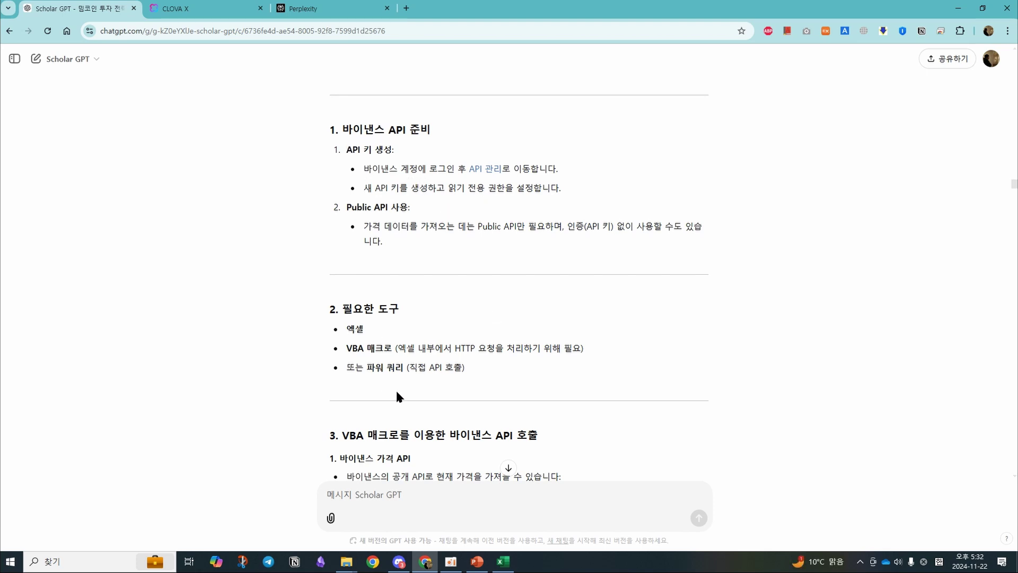
scroll(397, 397, down, 2)
scroll(379, 386, down, 2)
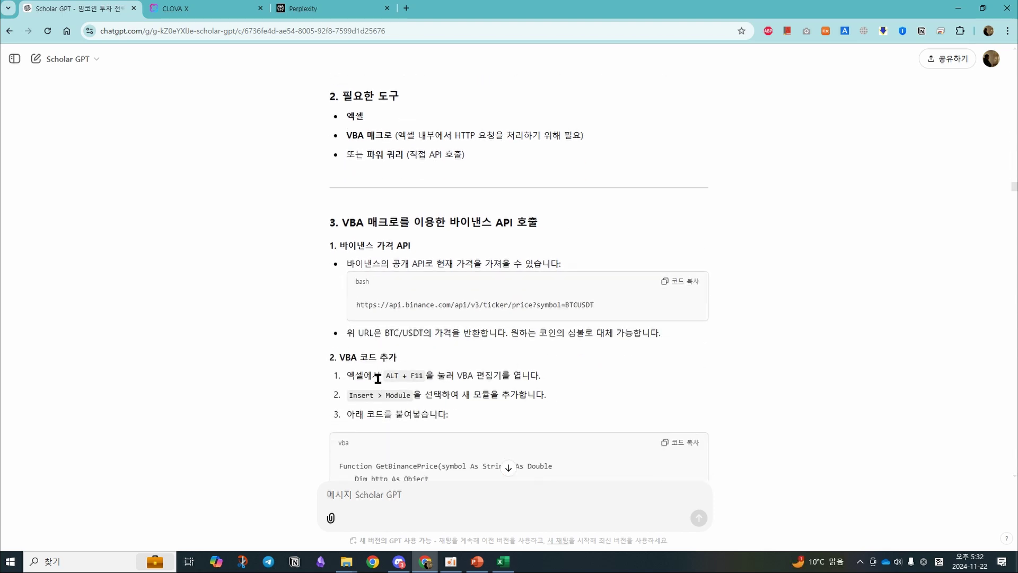
drag(344, 224, 439, 231)
scroll(463, 292, down, 7)
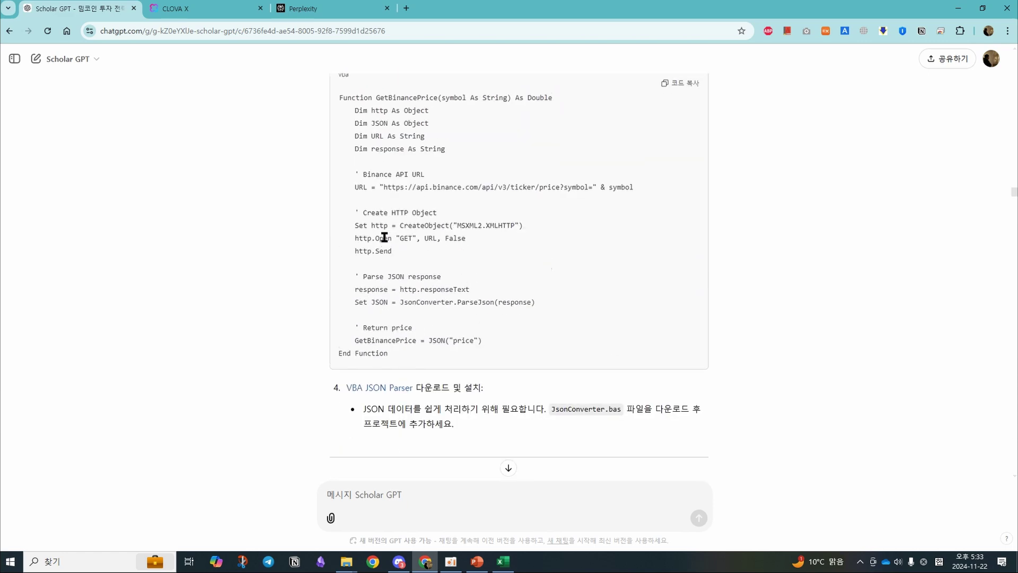
scroll(385, 237, down, 4)
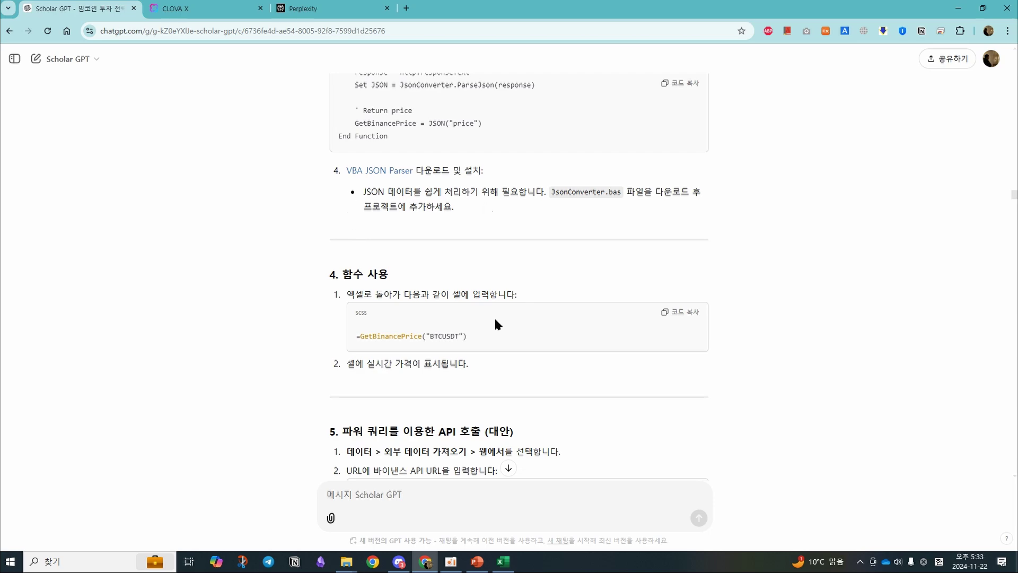
scroll(495, 321, down, 3)
drag(364, 291, 449, 292)
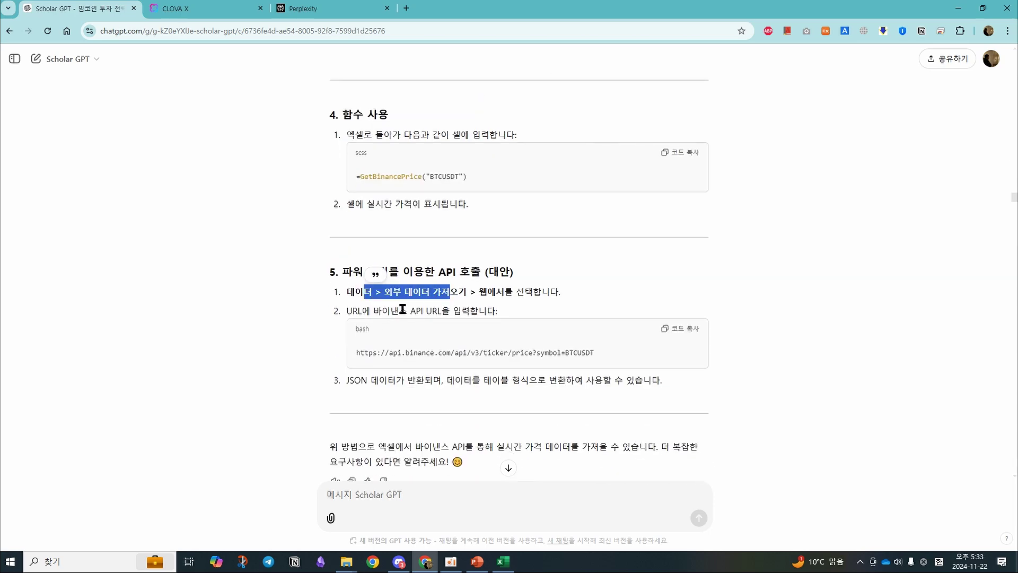
scroll(597, 193, down, 3)
click(598, 117)
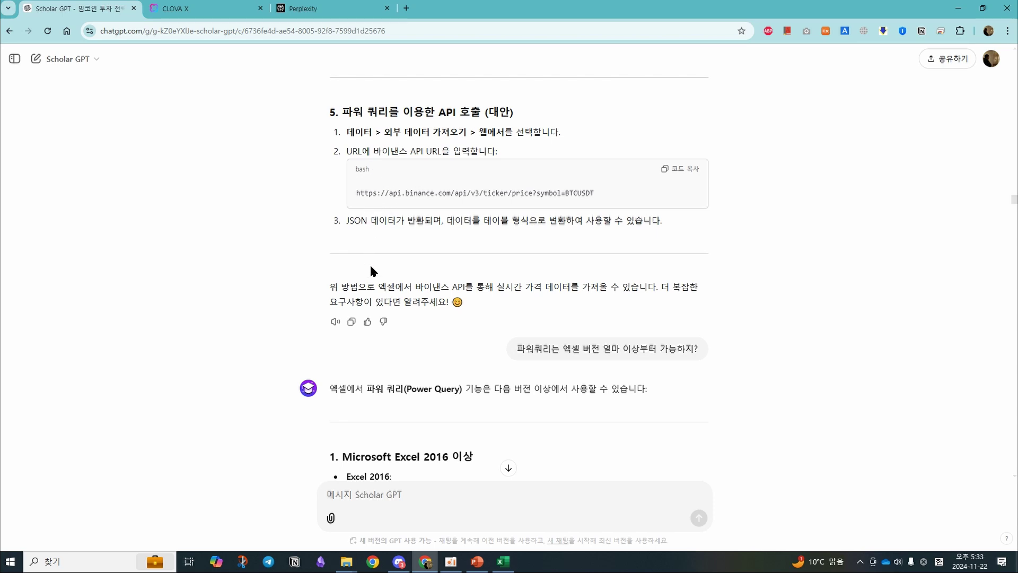
scroll(371, 267, up, 1)
drag(595, 246, 356, 248)
right_click(394, 246)
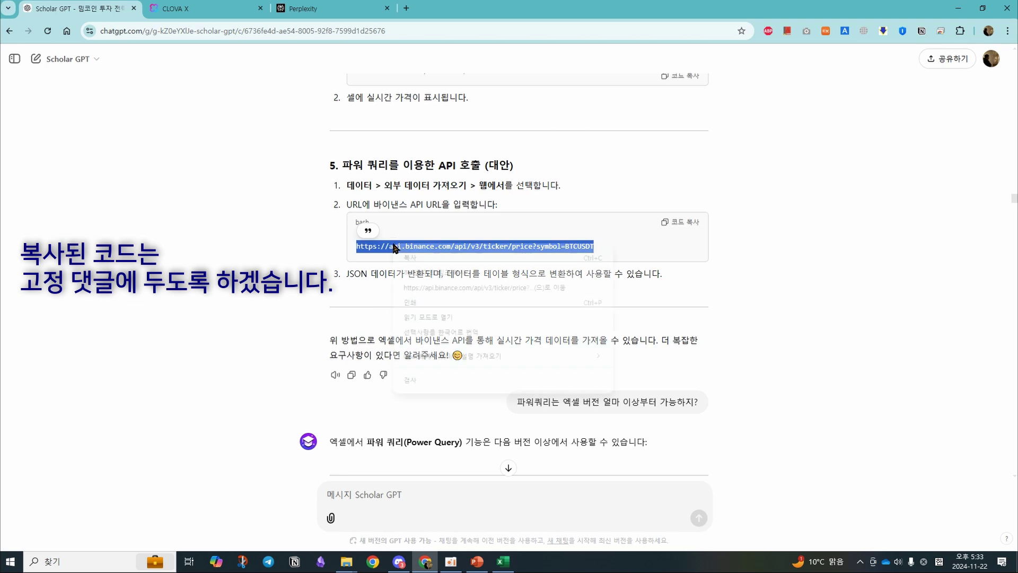
click(446, 258)
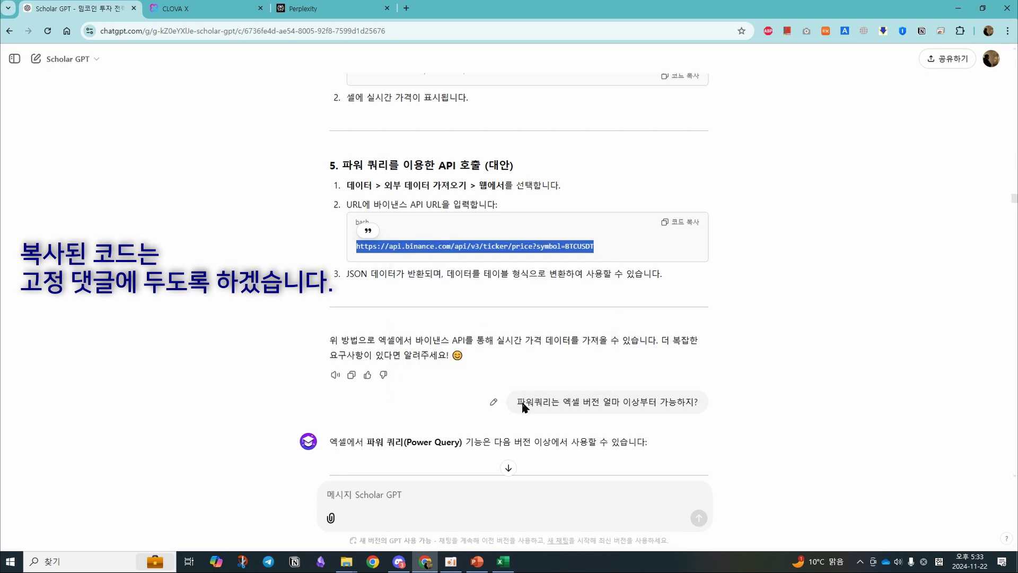
Step: Switch to the Excel workbook, rename Sheet1 as 파워쿼리 방법 and select cell B6
click(503, 562)
key(Left)
key(Left)
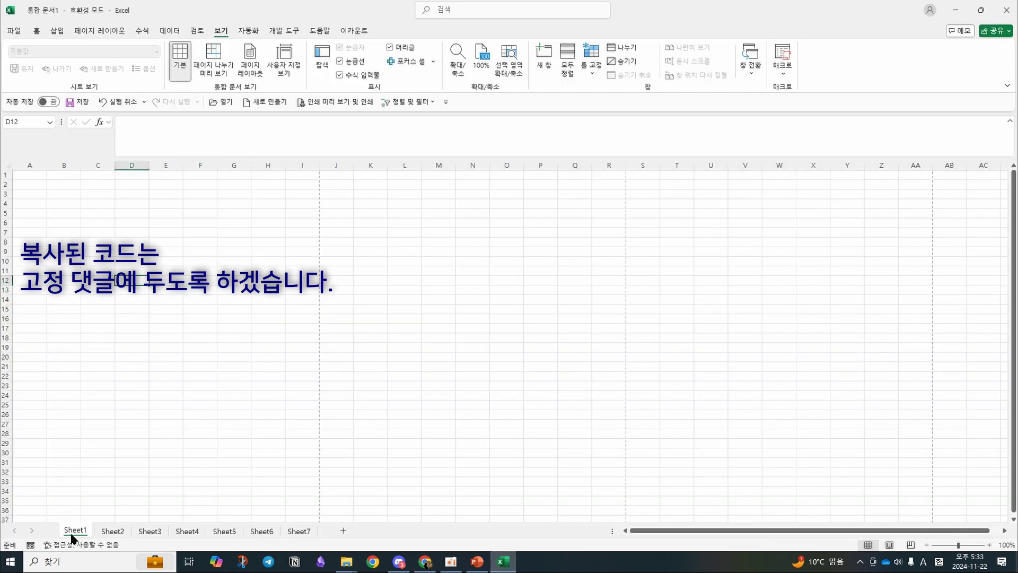
double_click(73, 535)
text(파월)
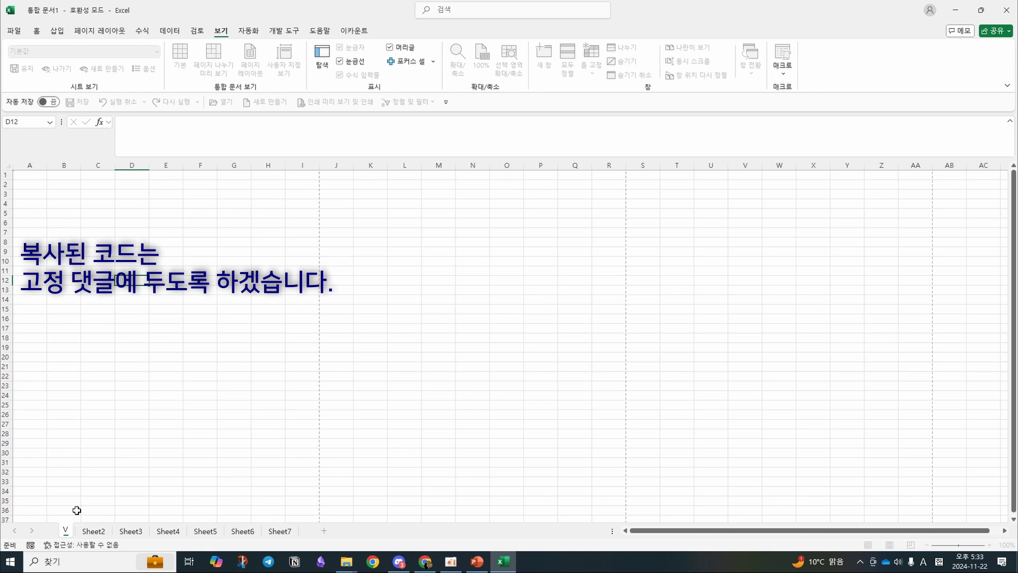
text(쿼)
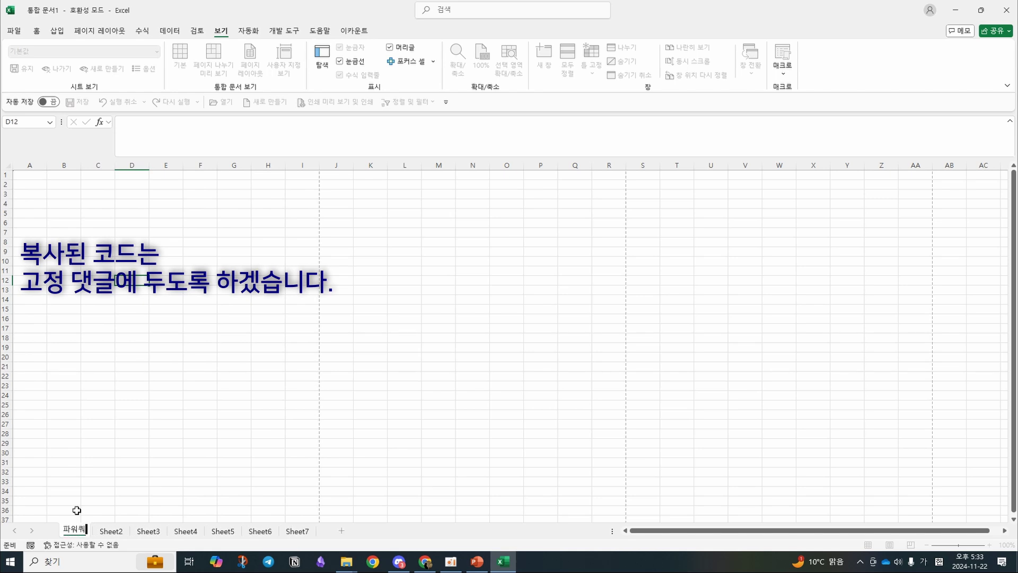
text(리 방법)
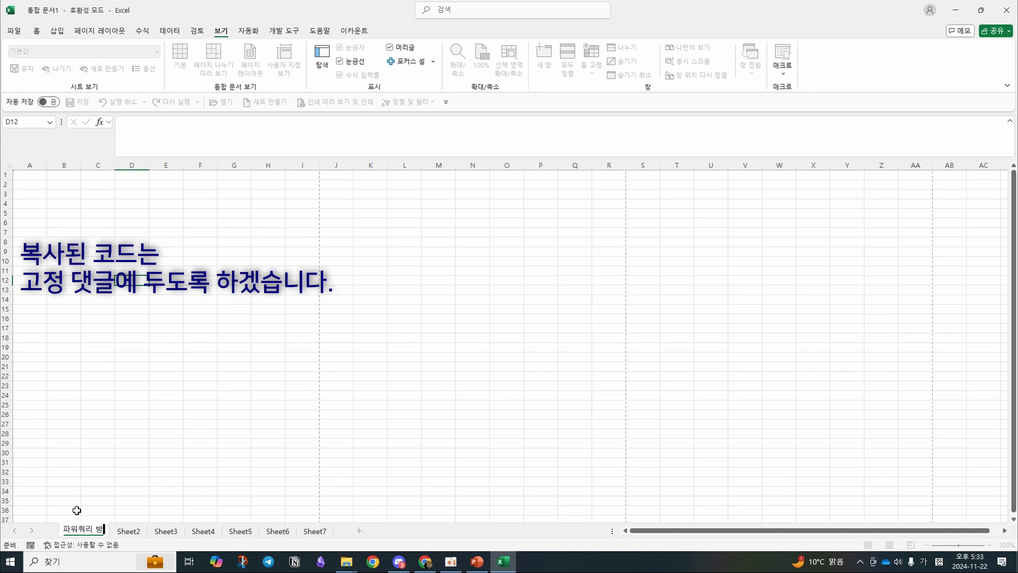
key(Return)
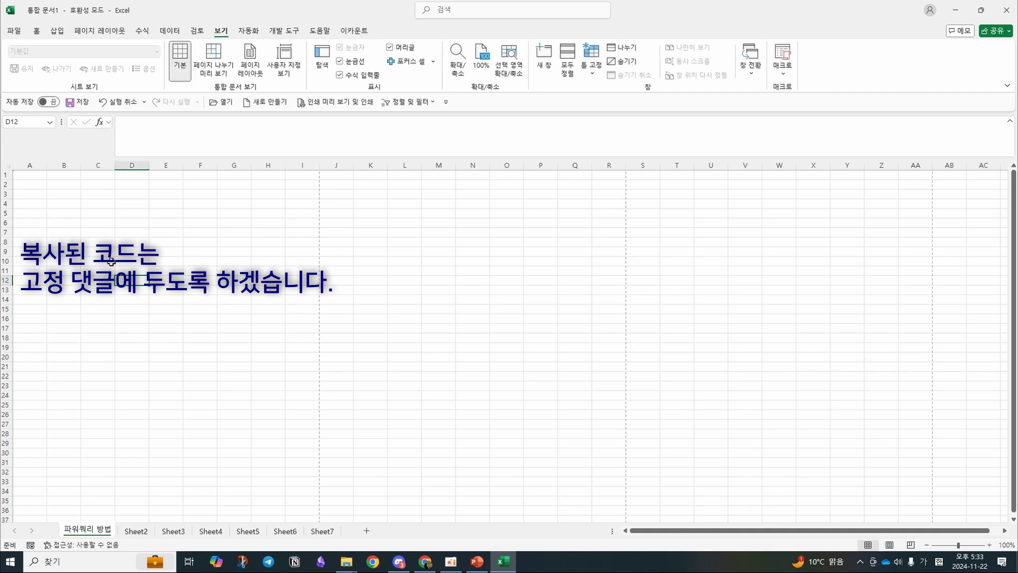
click(76, 222)
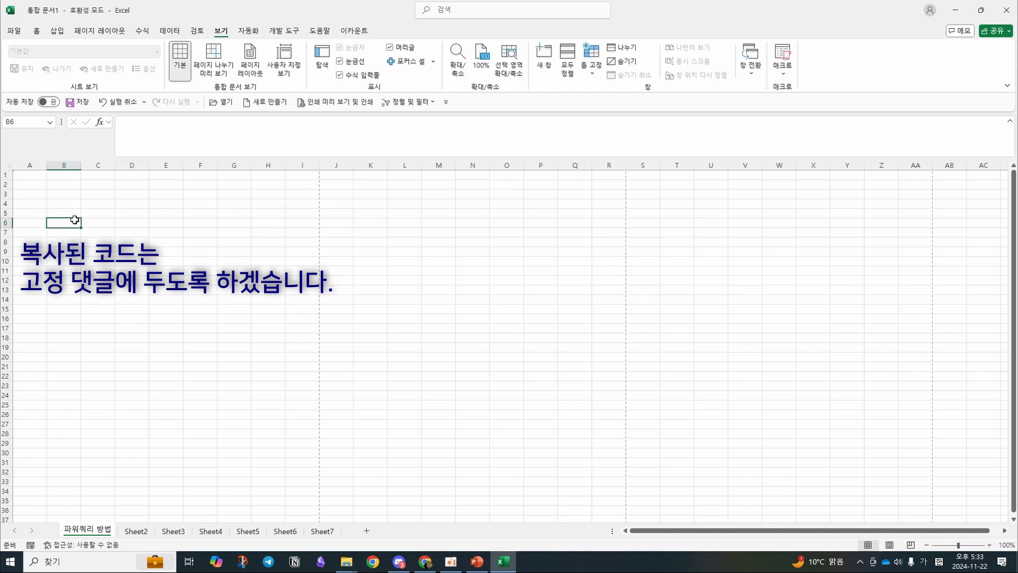
Step: Return to the ChatGPT page and copy the BTCUSDT URL from the Power Query code block again
click(424, 561)
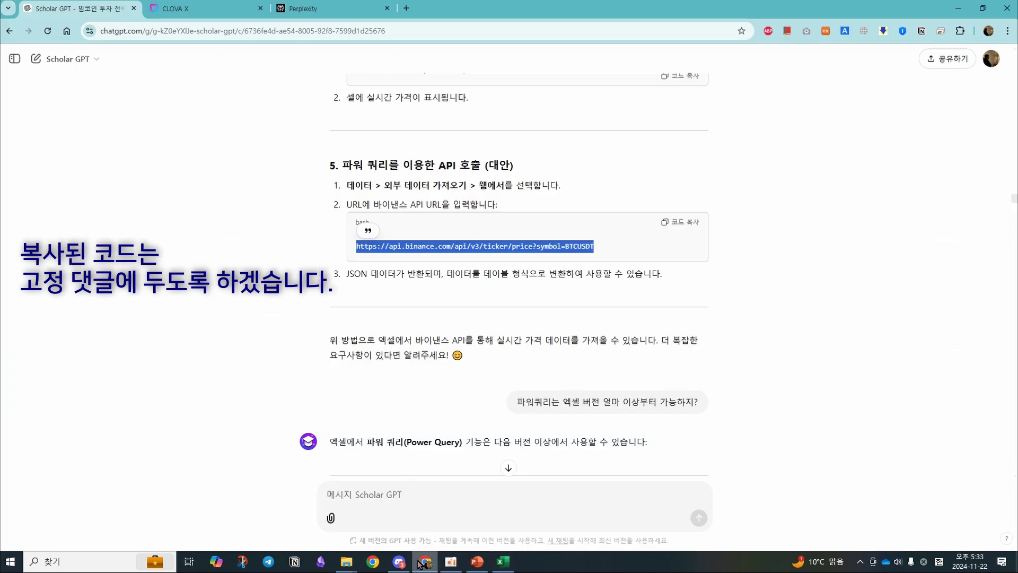
right_click(426, 255)
click(679, 221)
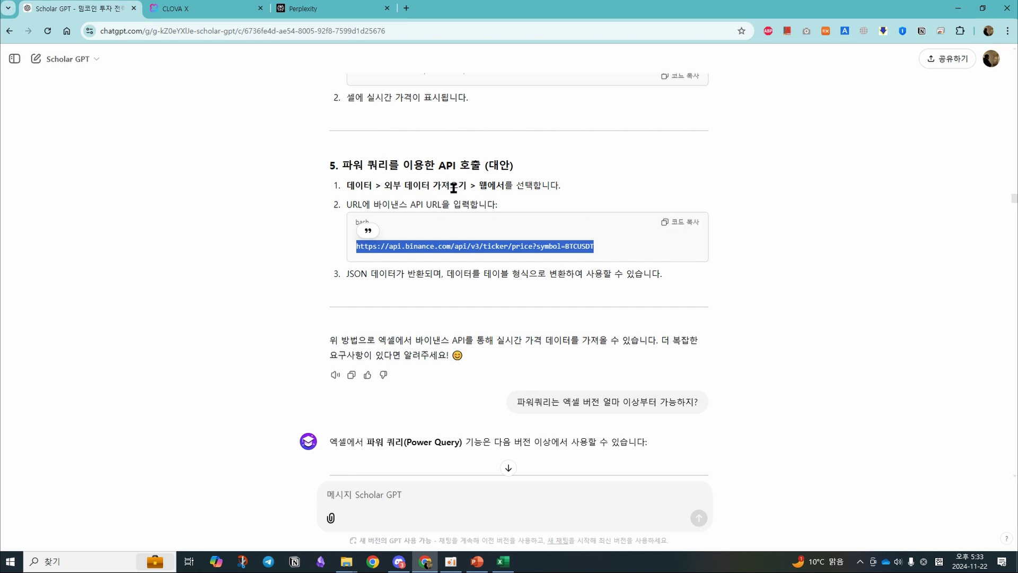
click(503, 561)
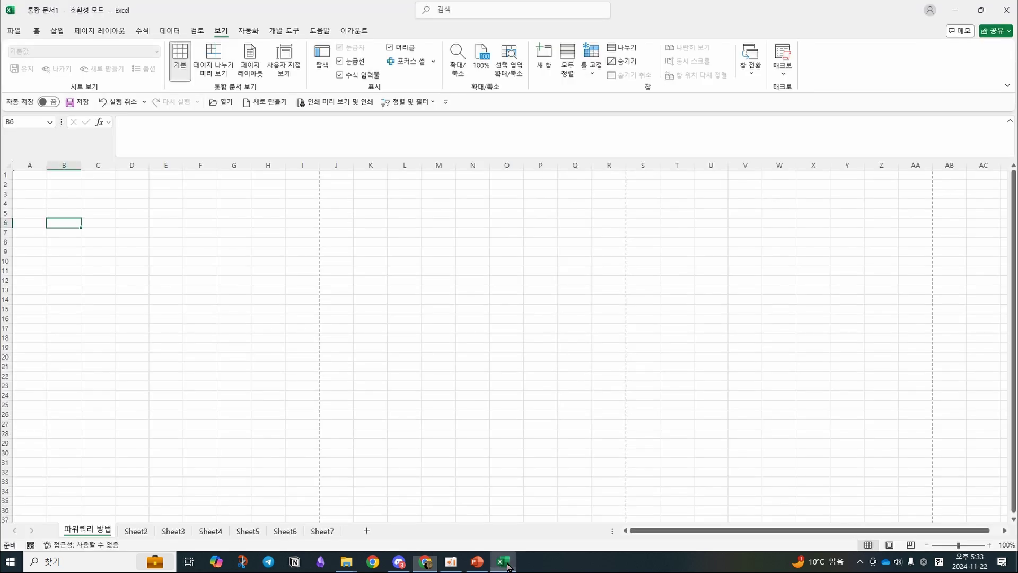
click(170, 31)
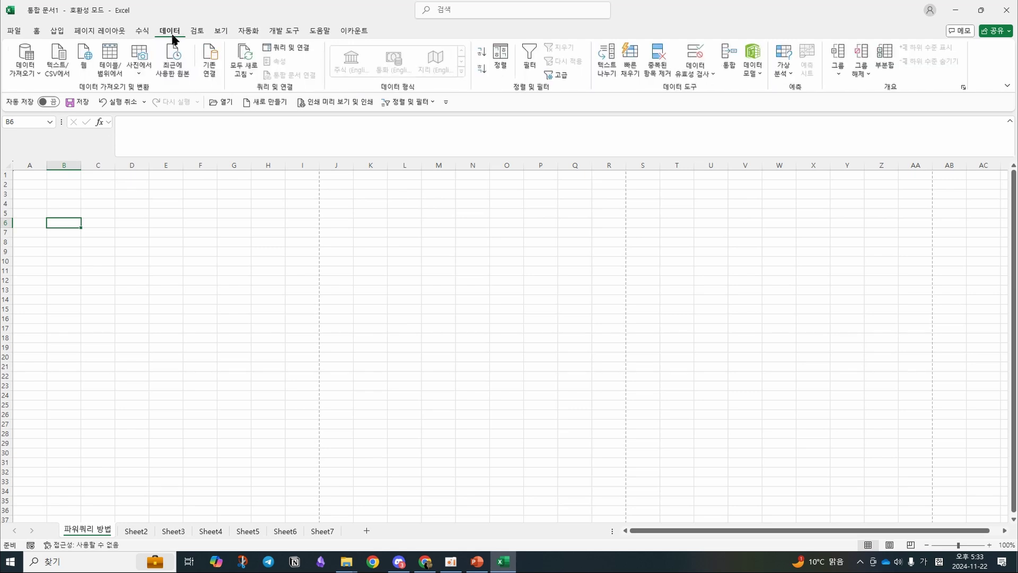
click(37, 78)
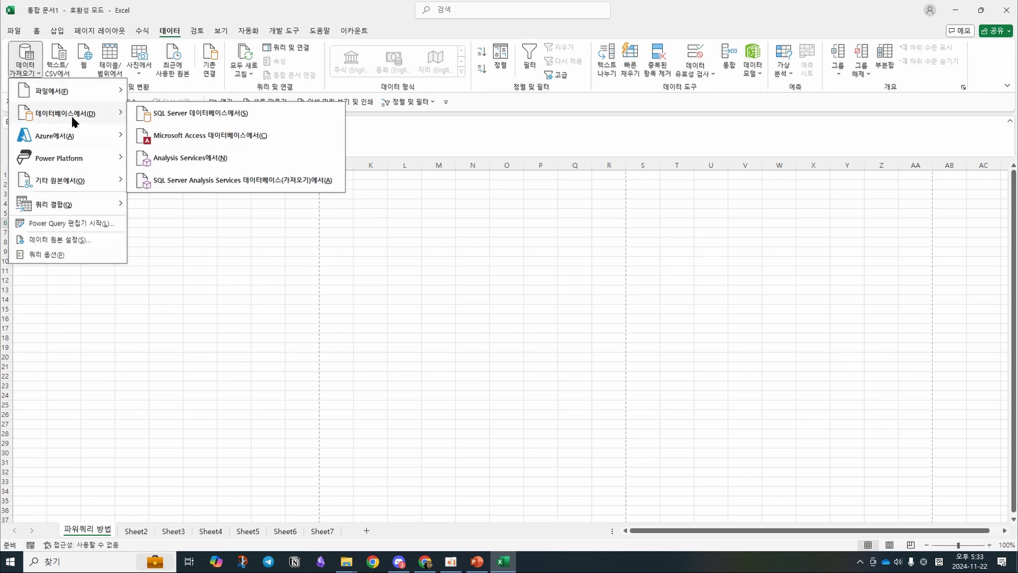
mouse_move(97, 183)
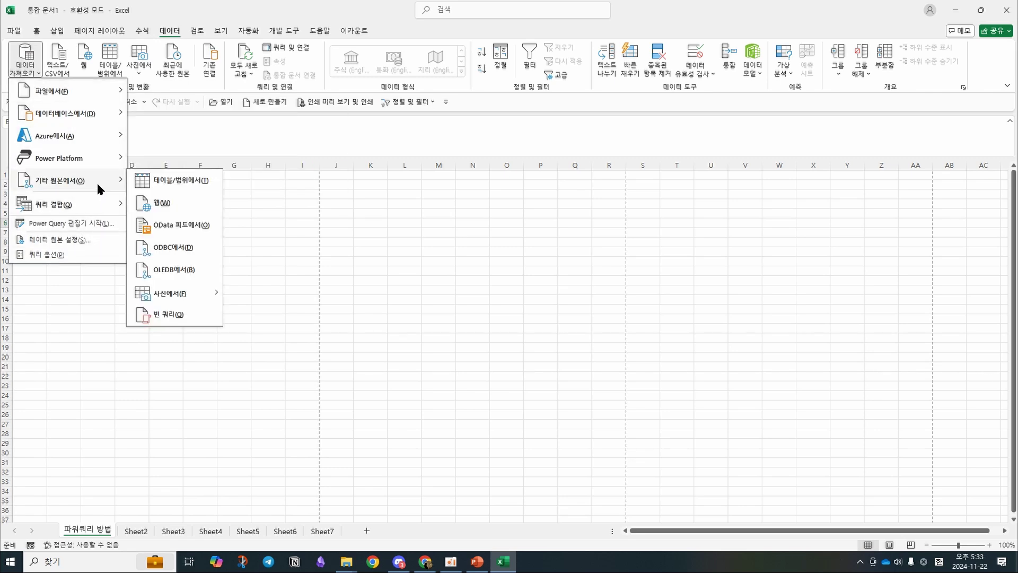
click(369, 445)
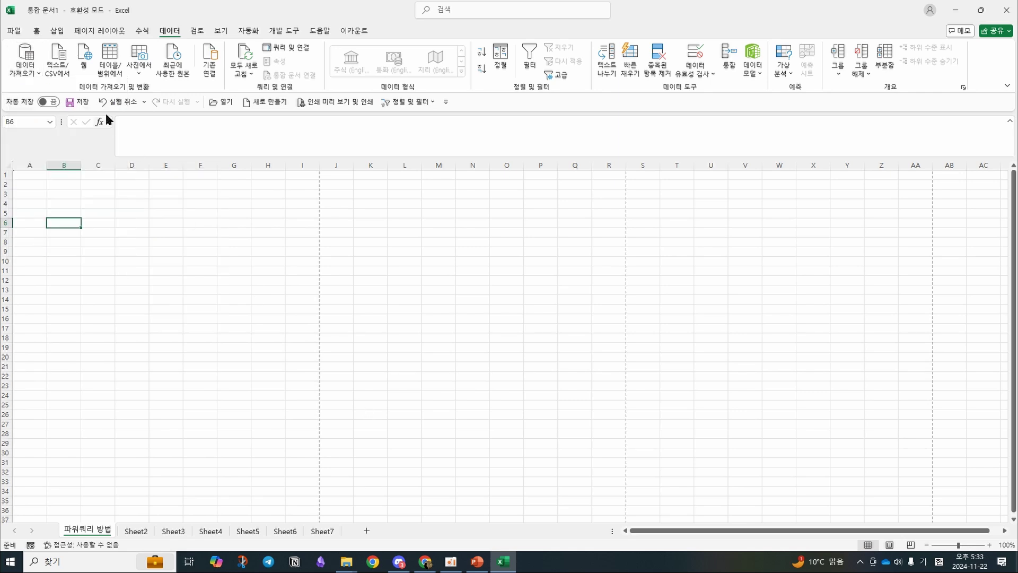
click(83, 66)
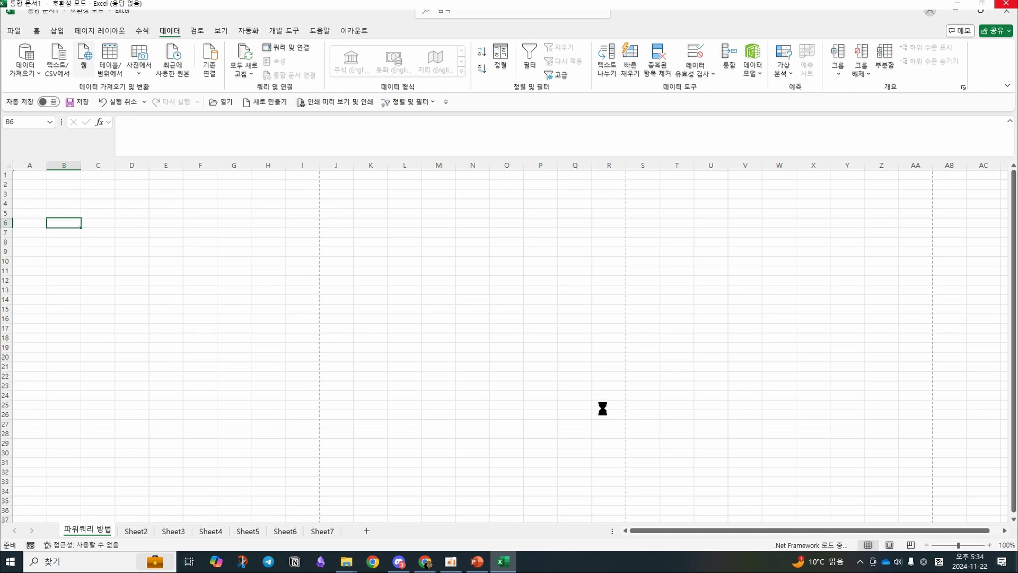
click(398, 277)
key(ctrl+v)
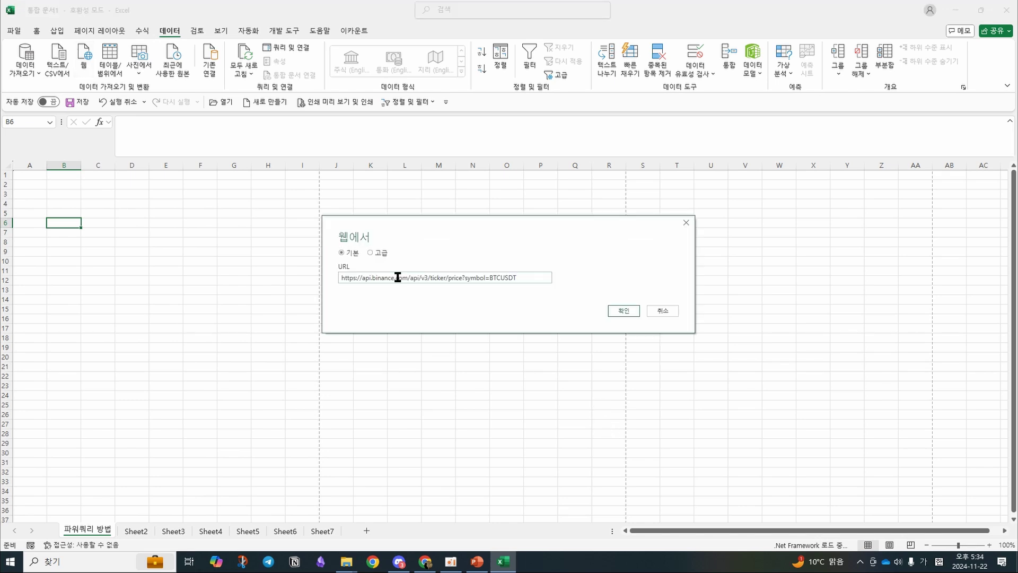
double_click(494, 278)
click(497, 279)
double_click(496, 278)
click(495, 280)
drag(491, 279, 523, 281)
click(491, 279)
click(624, 311)
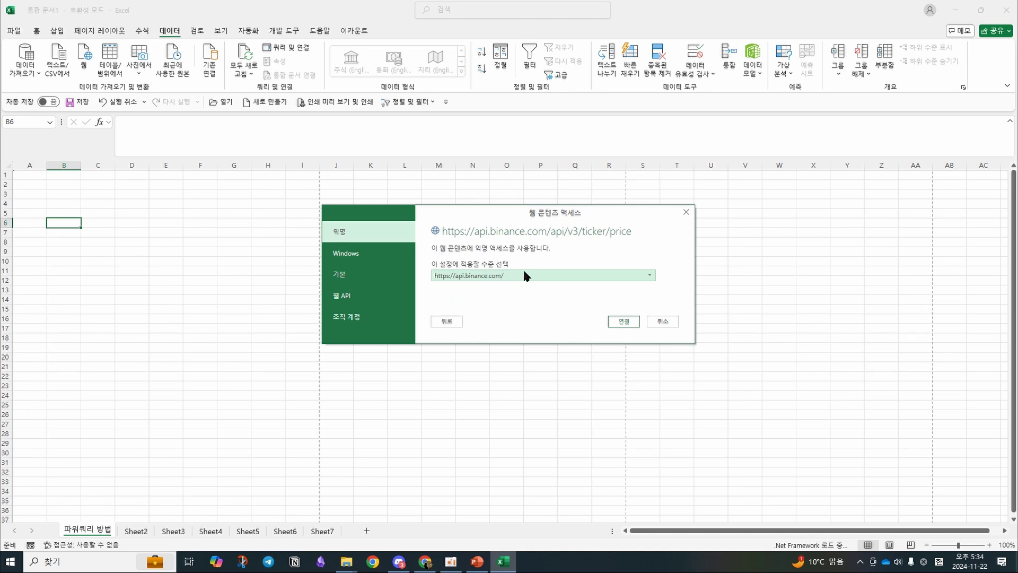
click(623, 323)
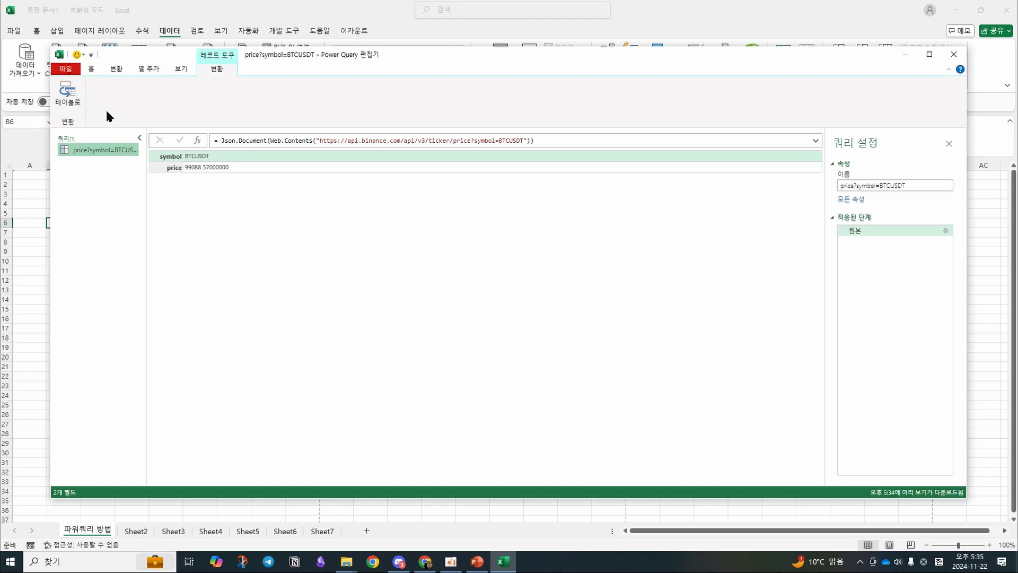
Step: Convert the returned symbol and price record to a table, then close the Power Query editor and load it into the workbook
click(77, 105)
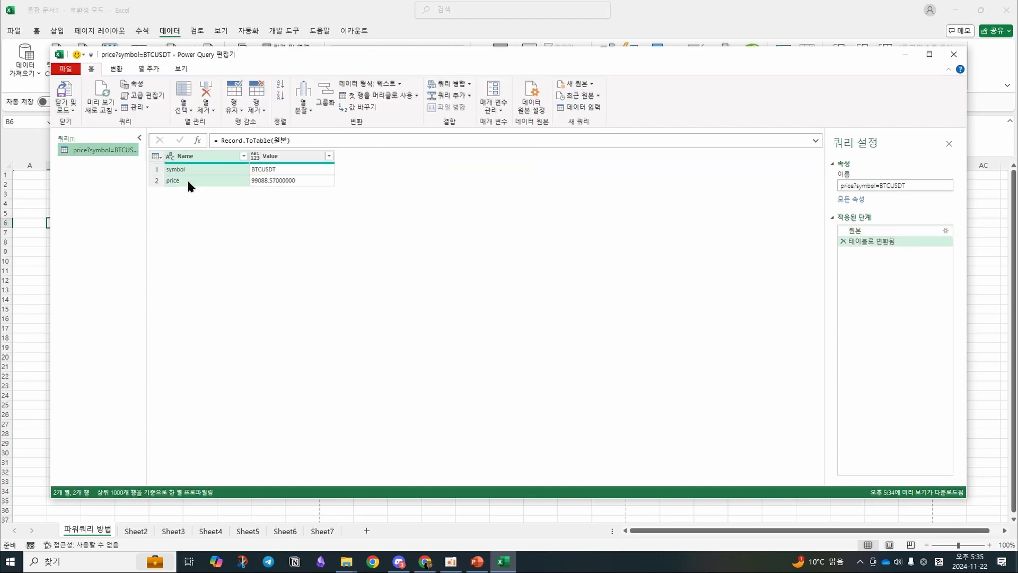
click(64, 111)
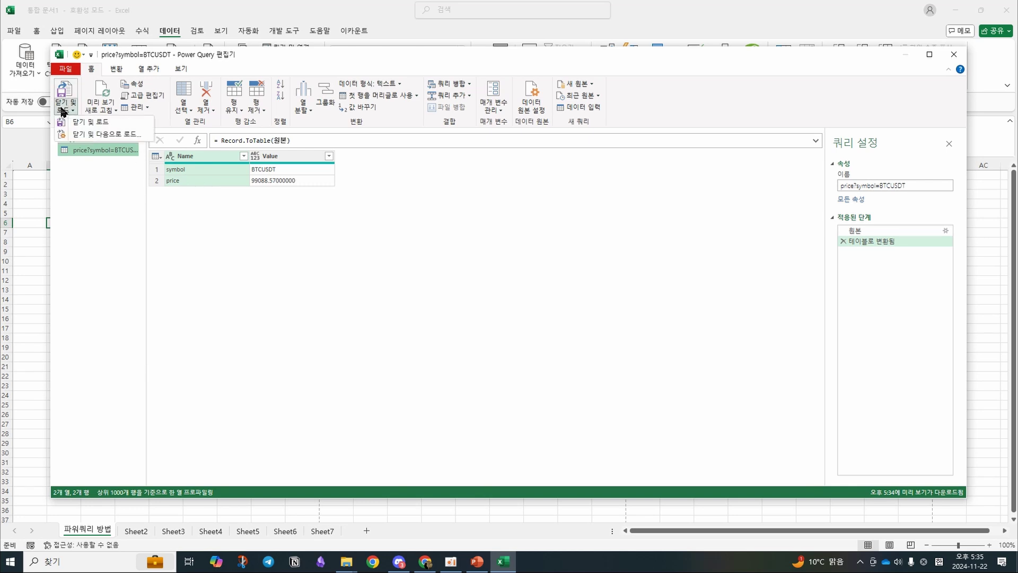
click(85, 125)
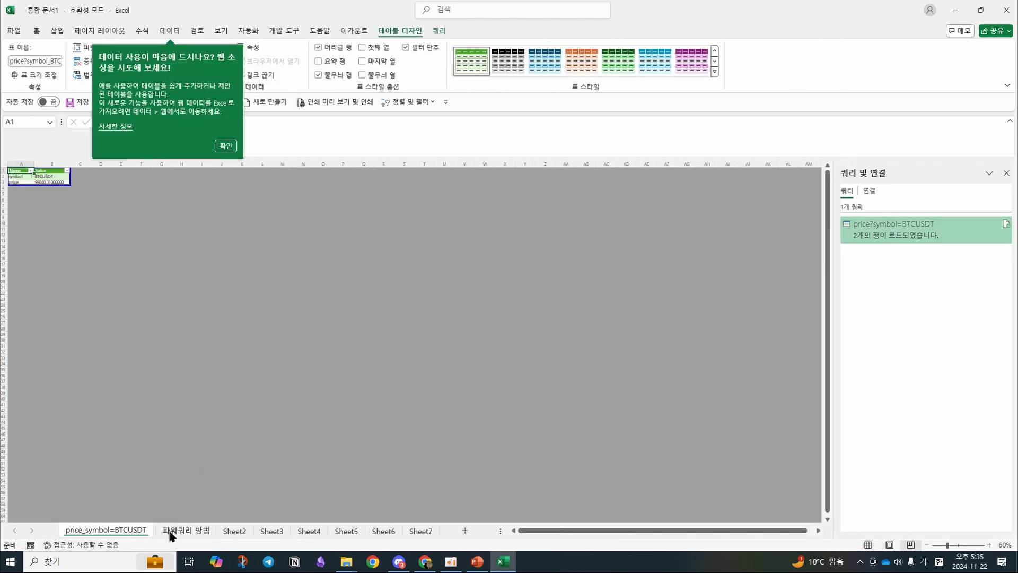
Step: Set the price_symbol=BTCUSDT sheet to Normal view, enlarge it to 205% and select cell B6
click(166, 530)
click(109, 530)
click(52, 234)
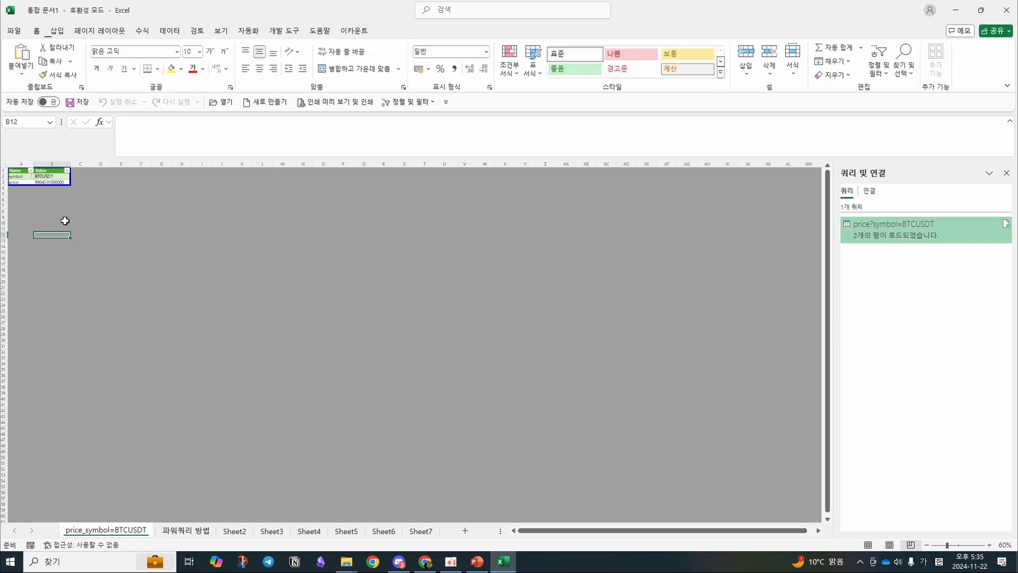
click(219, 31)
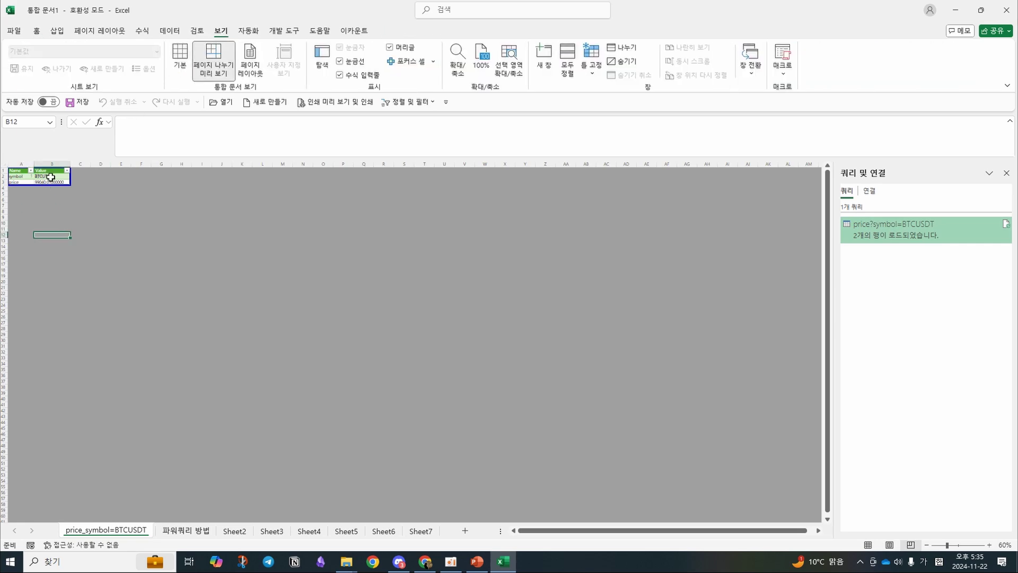
click(175, 61)
scroll(90, 250, up, 7)
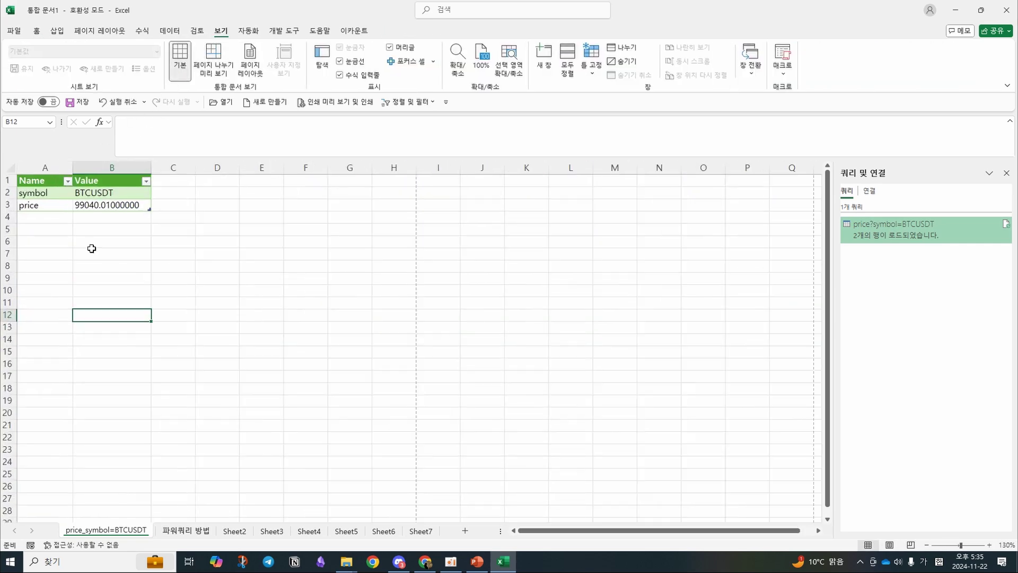
click(120, 282)
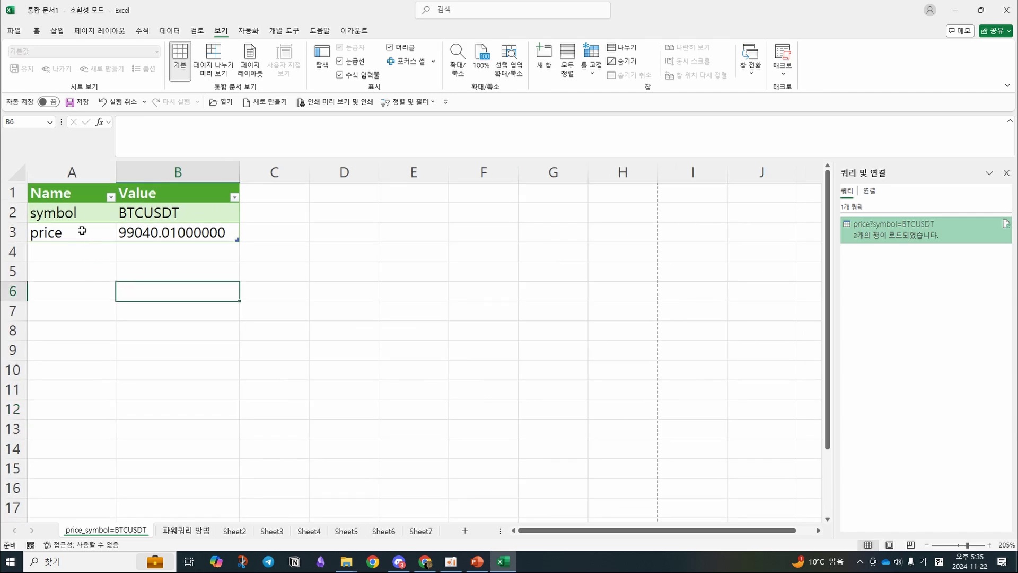
Step: Inspect the imported BTCUSDT price in cell B3
click(118, 232)
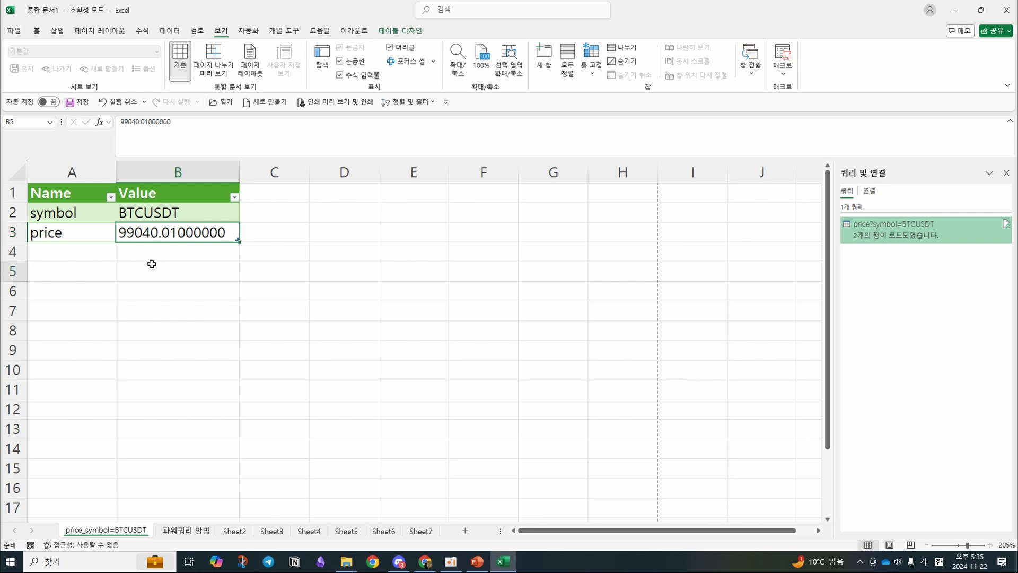
click(138, 252)
click(174, 270)
click(131, 231)
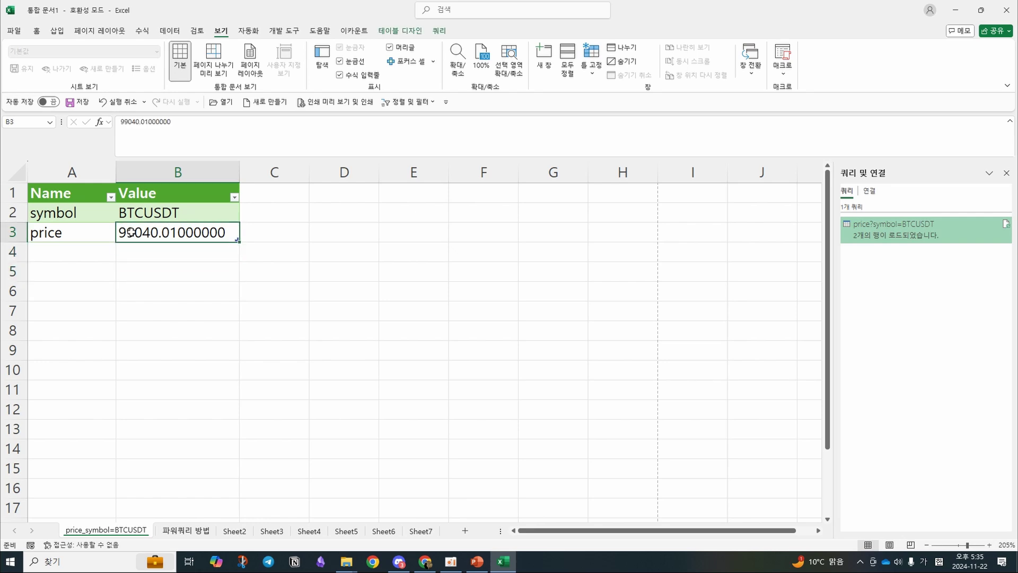
Step: Refresh the query behind the BTCUSDT symbol and price table to fetch the latest price
click(148, 305)
click(112, 251)
click(156, 225)
click(74, 197)
click(431, 32)
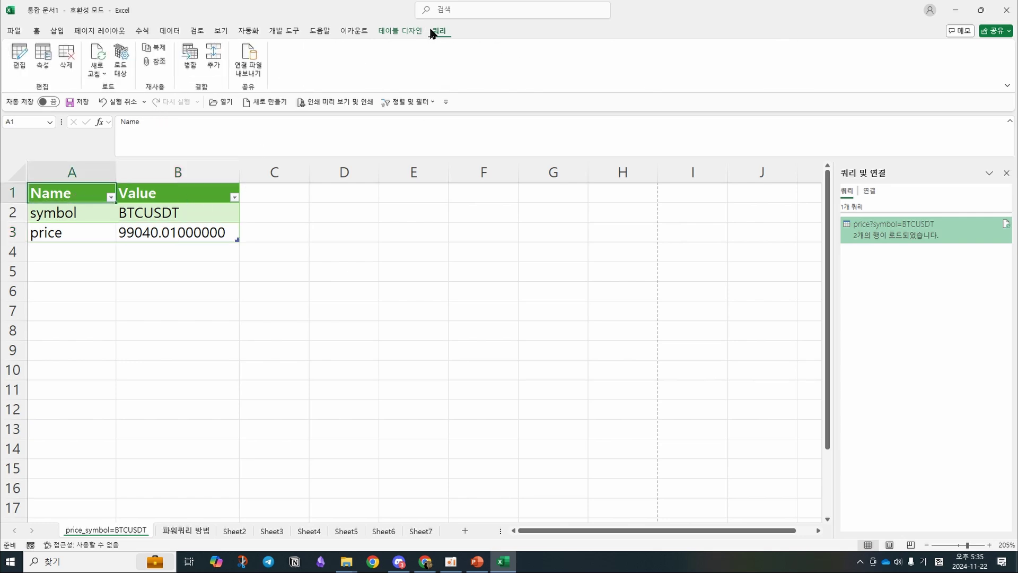
click(270, 267)
click(65, 195)
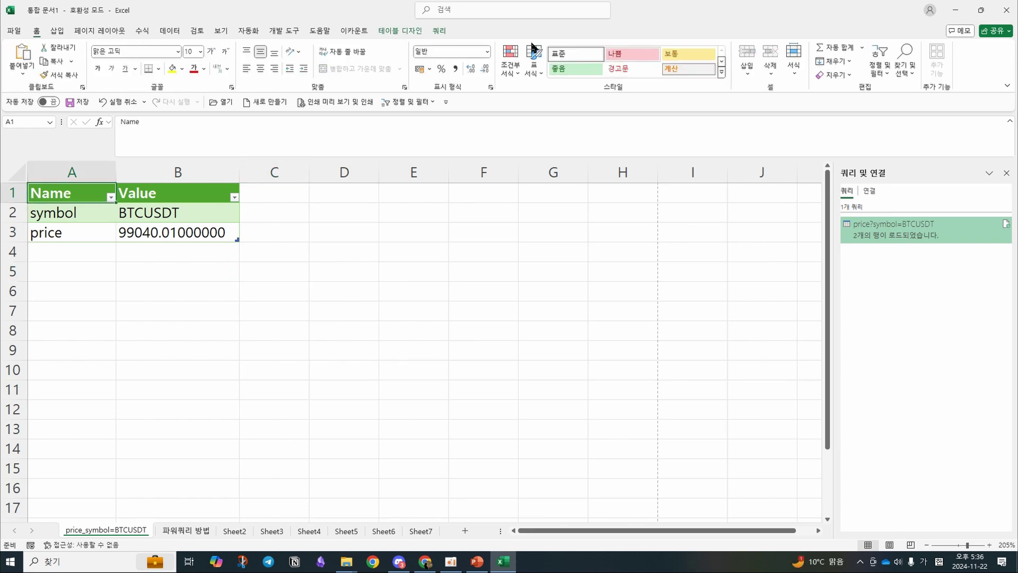
click(439, 31)
click(95, 77)
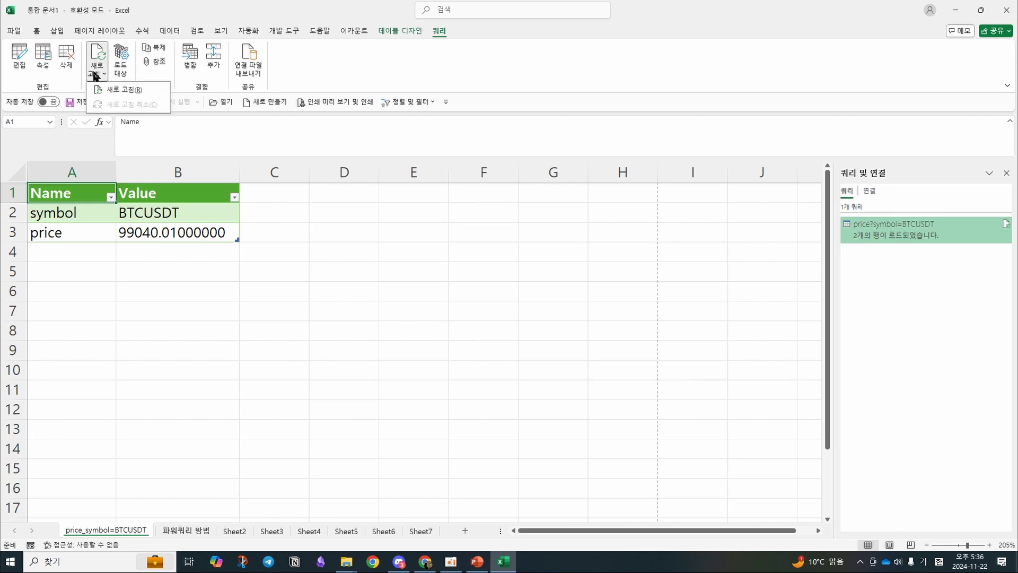
click(119, 91)
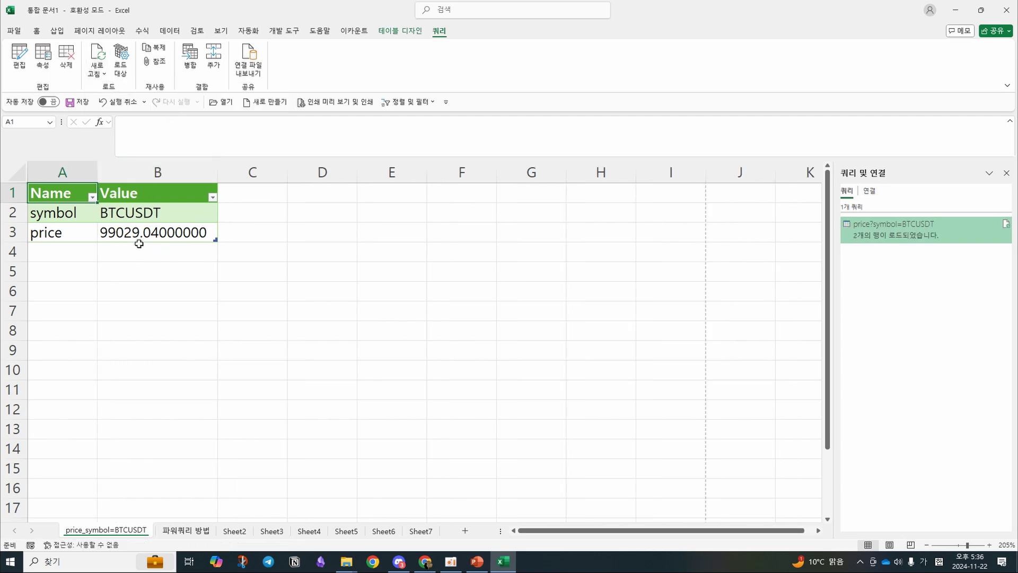
click(159, 264)
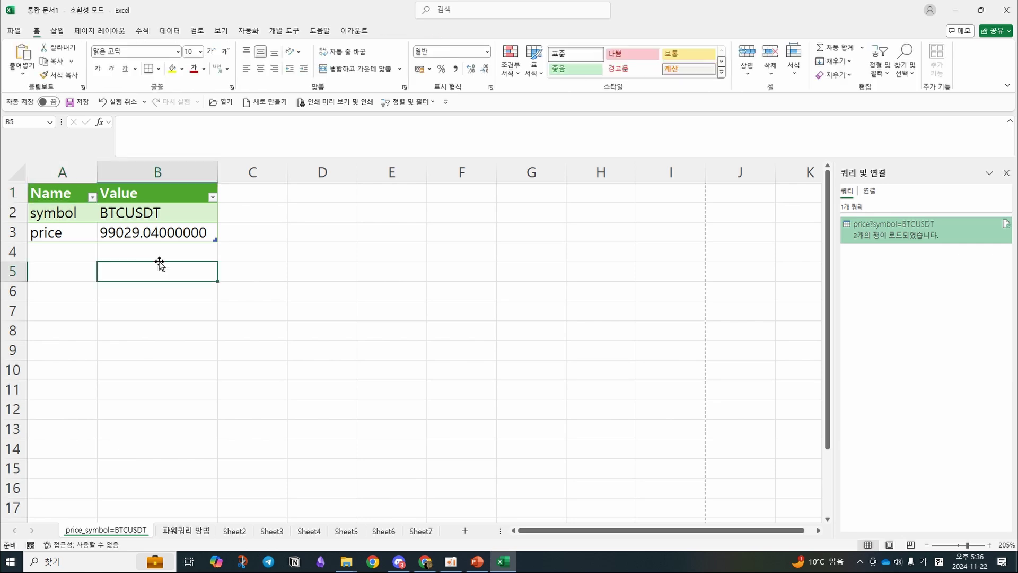
click(125, 322)
click(71, 228)
click(166, 279)
click(168, 231)
click(322, 231)
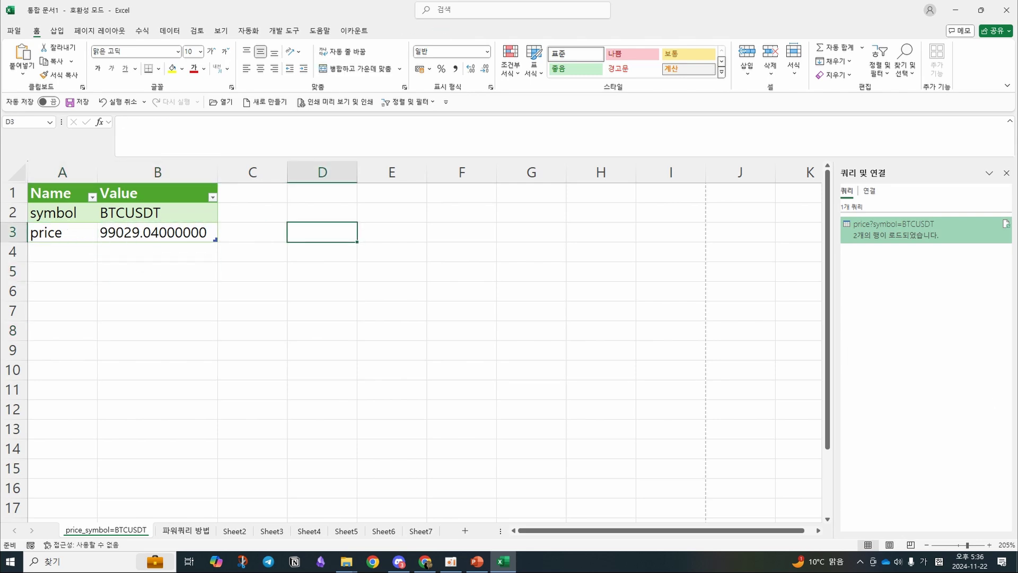
text(=)
key(BackSpace)
key(Left)
key(Left)
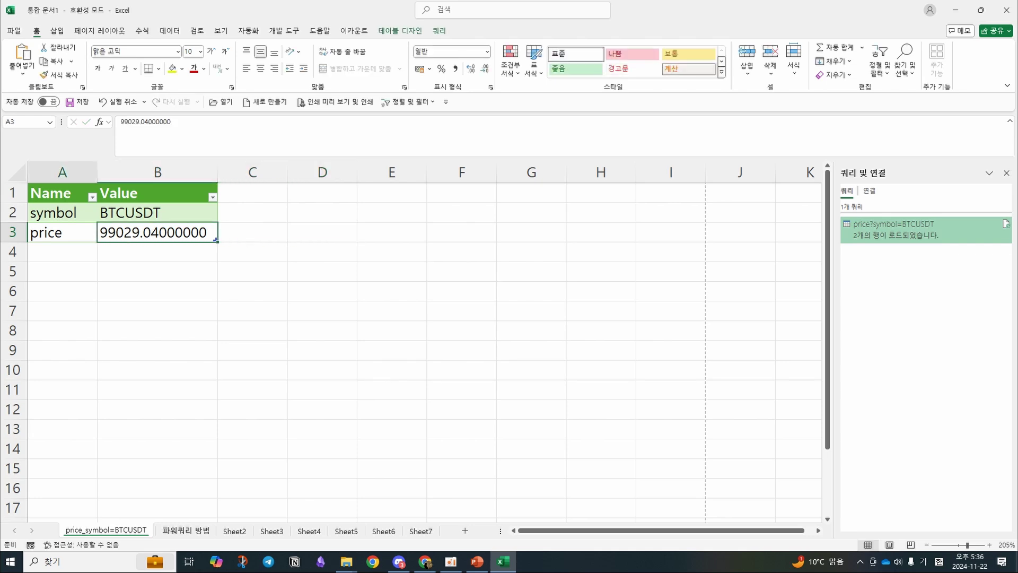
key(Down)
key(Down)
key(Left)
key(shift+Right)
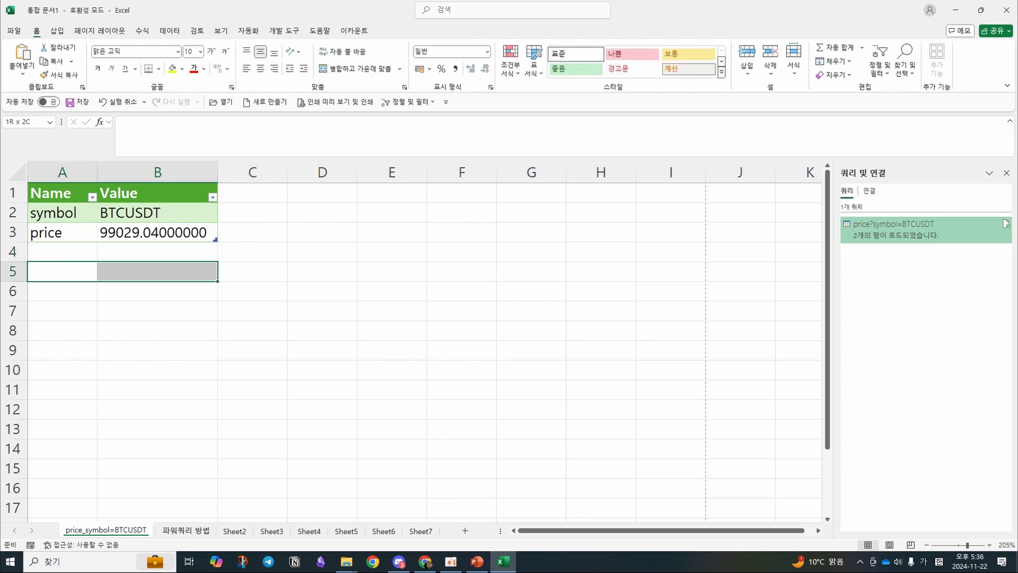
key(shift+Down)
key(shift+Down)
key(Up)
key(Down)
key(shift+Right)
key(shift+Down)
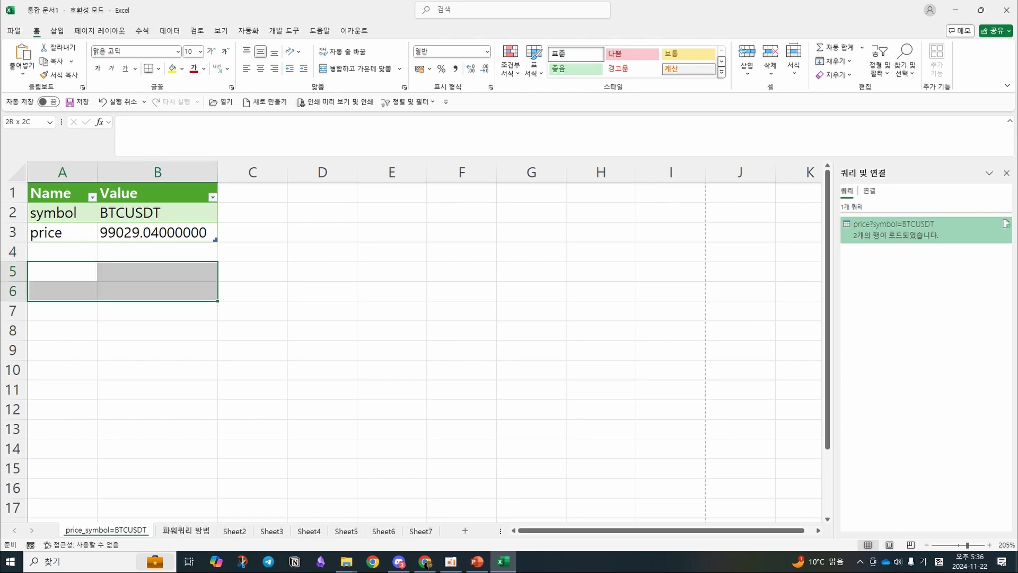
key(Right)
key(Right)
key(Up)
key(Up)
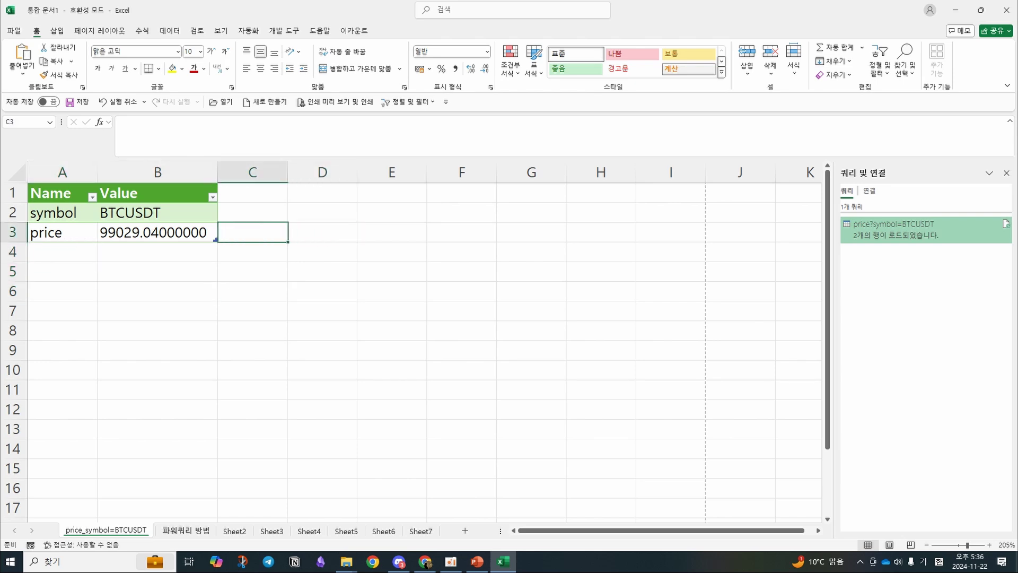
key(Right)
key(Right)
key(Left)
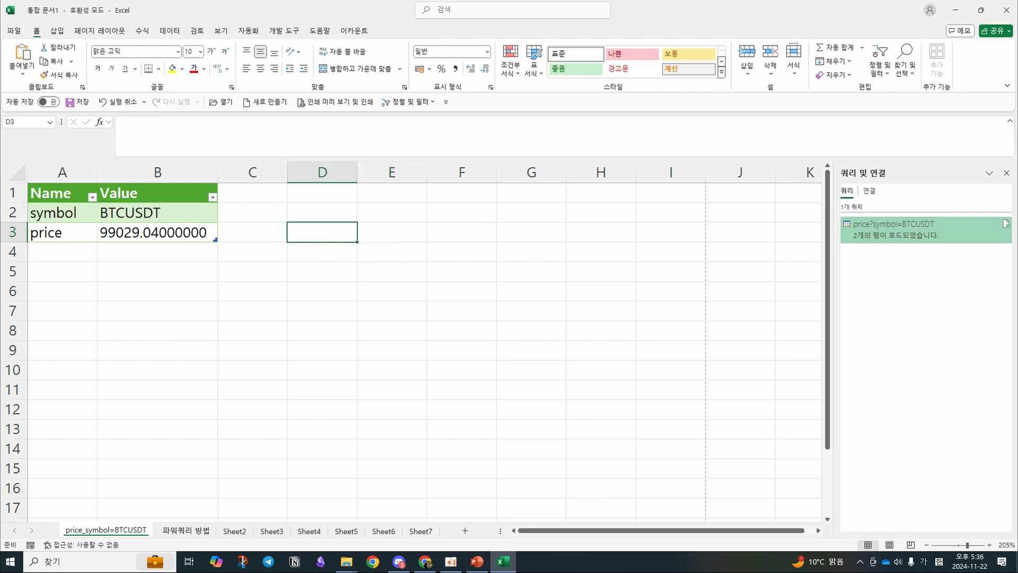
key(Right)
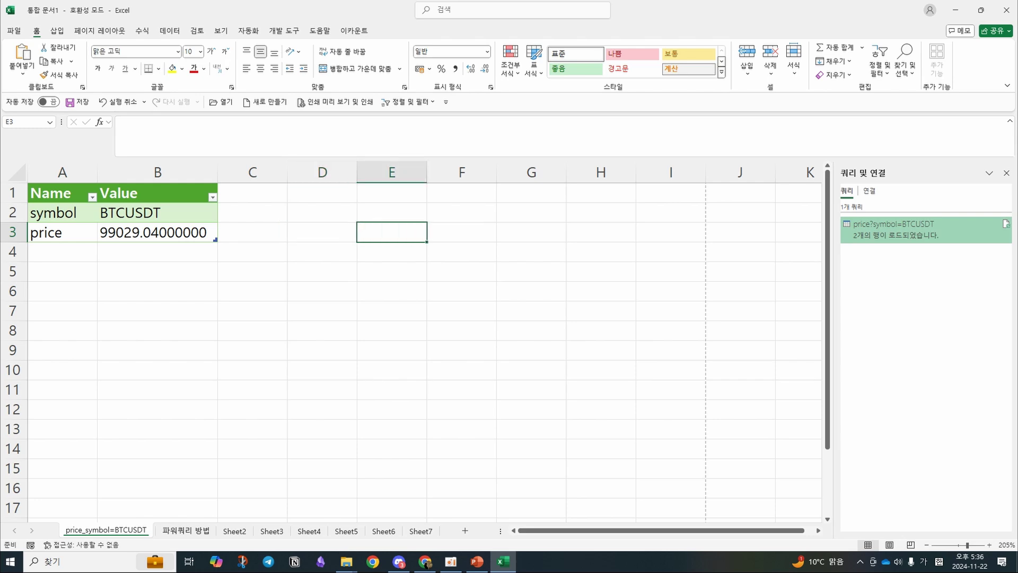
key(Left)
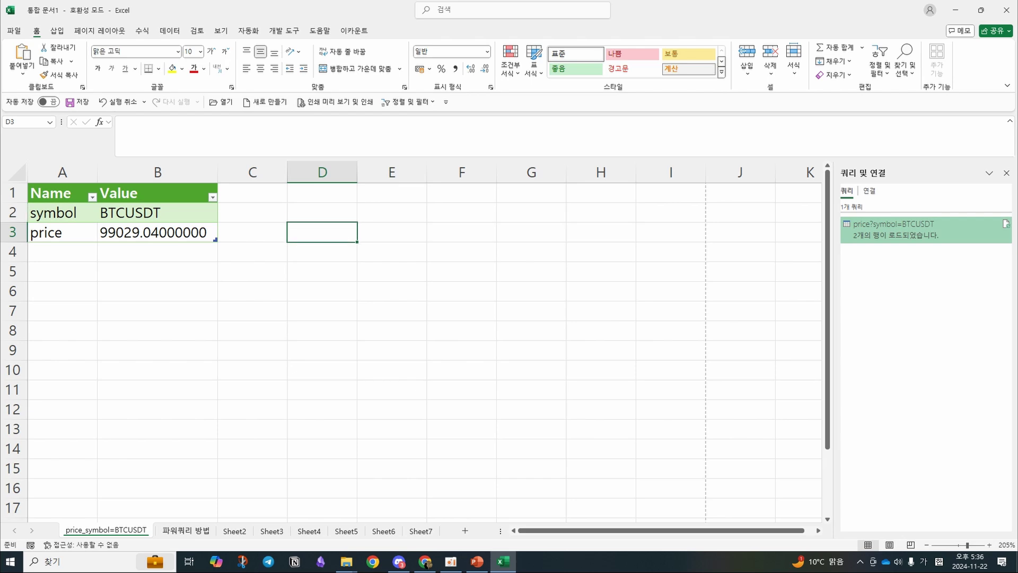
text(=)
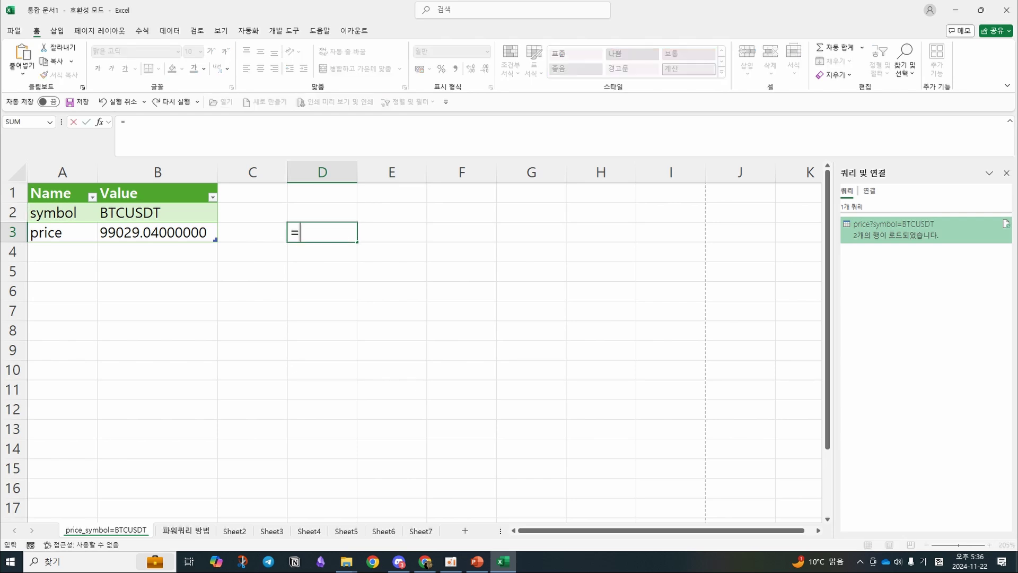
key(Up)
text(`)
key(Up)
key(Escape)
key(Escape)
Step: Enter the label 반올림값 in cell D2
key(Up)
text(반올림값)
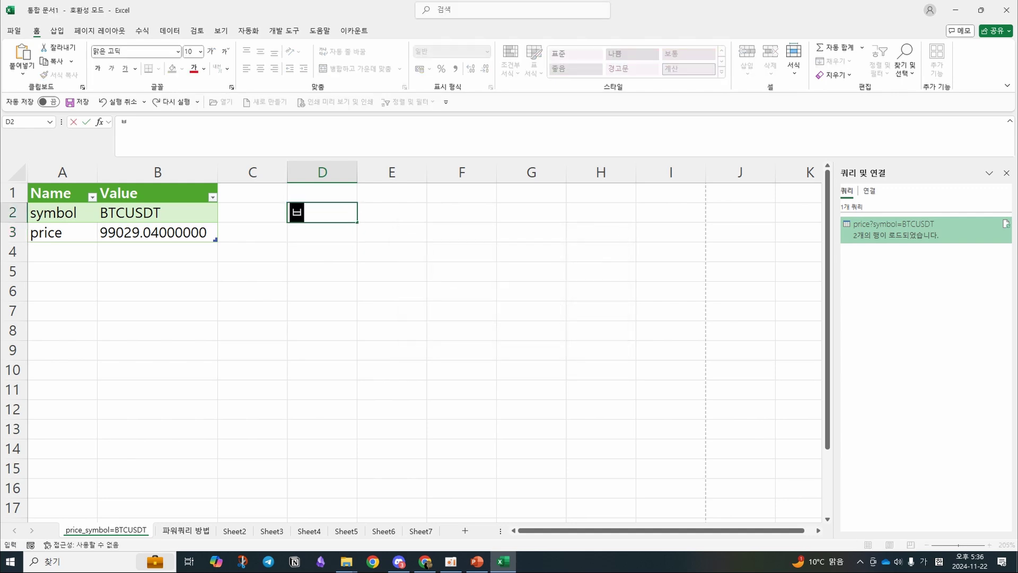
key(Return)
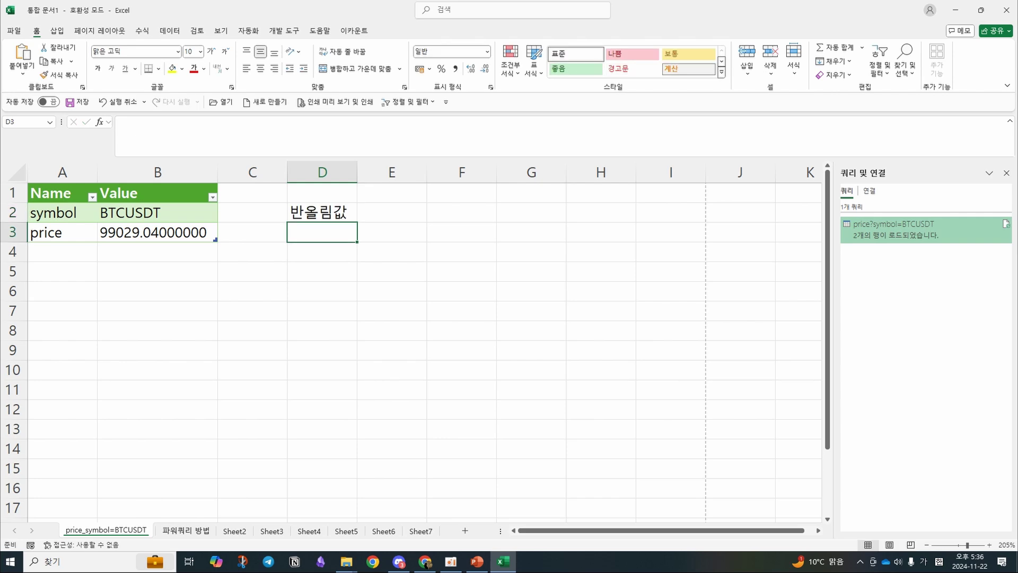
Step: Replace the label in cell D2 with 소수점 절사값
key(Right)
key(Up)
key(Left)
text(소숫점)
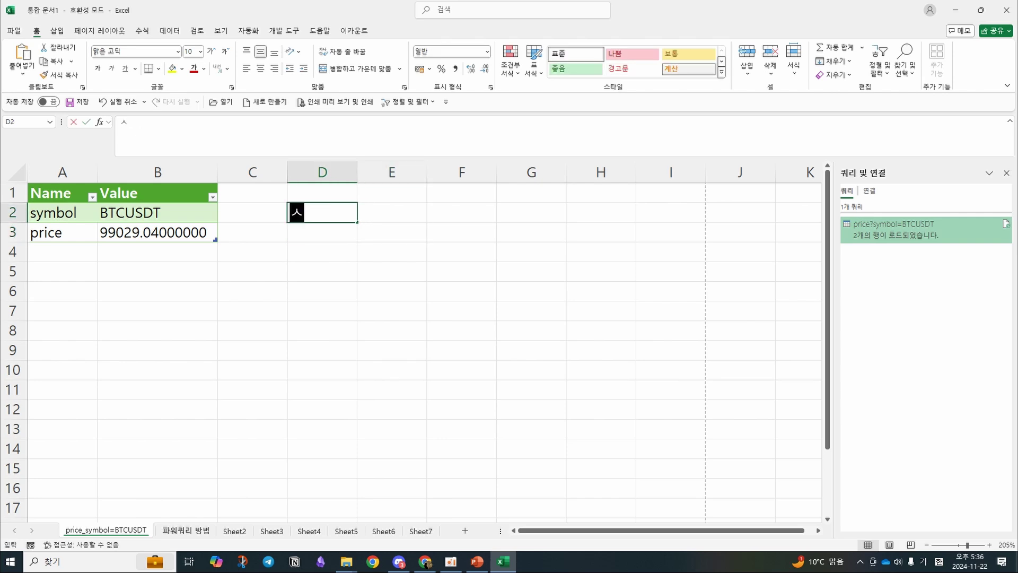
text( 절사값)
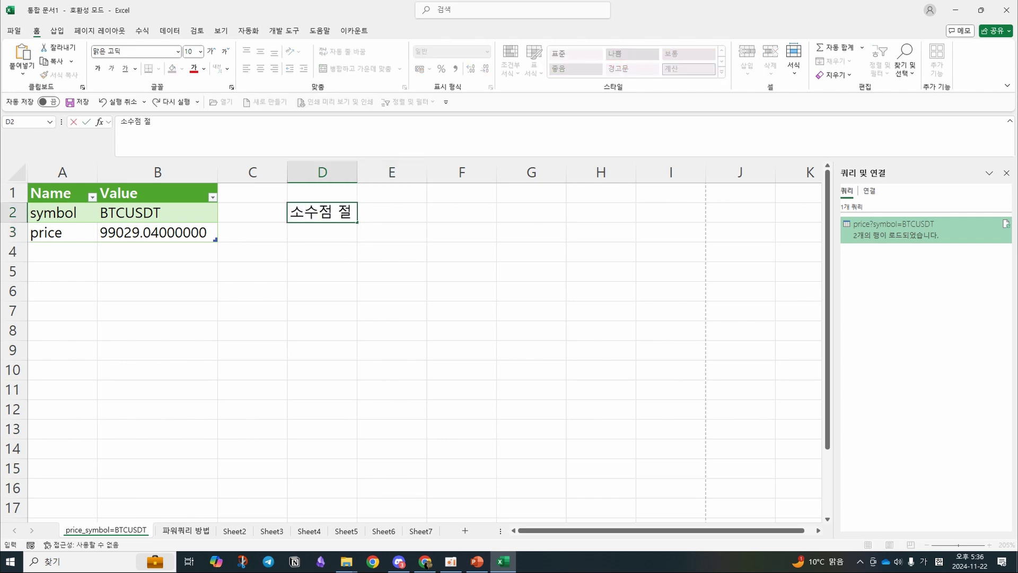
key(Return)
Step: Enter the formula =B3 in cell E2 to reference the imported BTCUSDT price
key(Right)
key(Up)
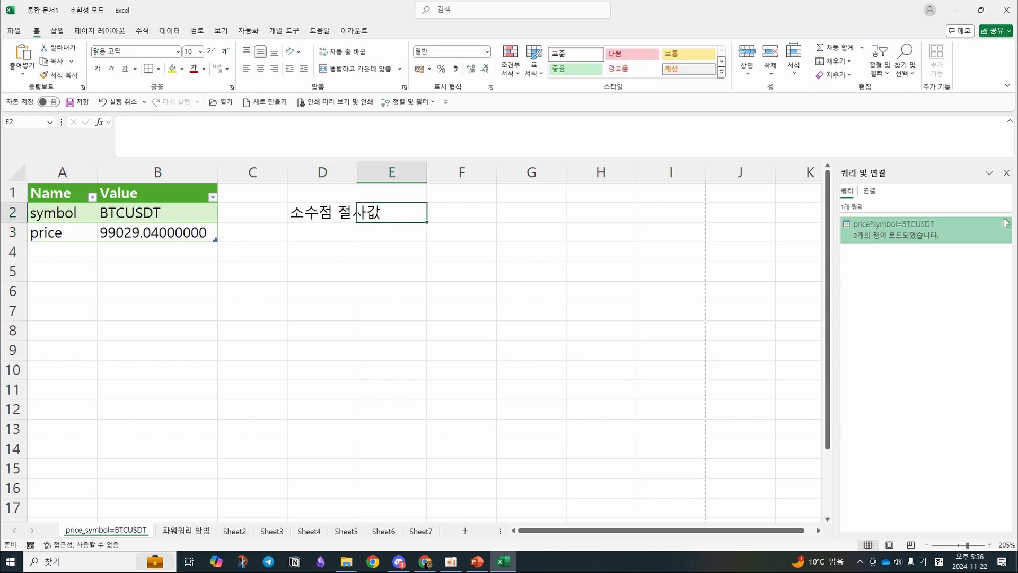
text(=)
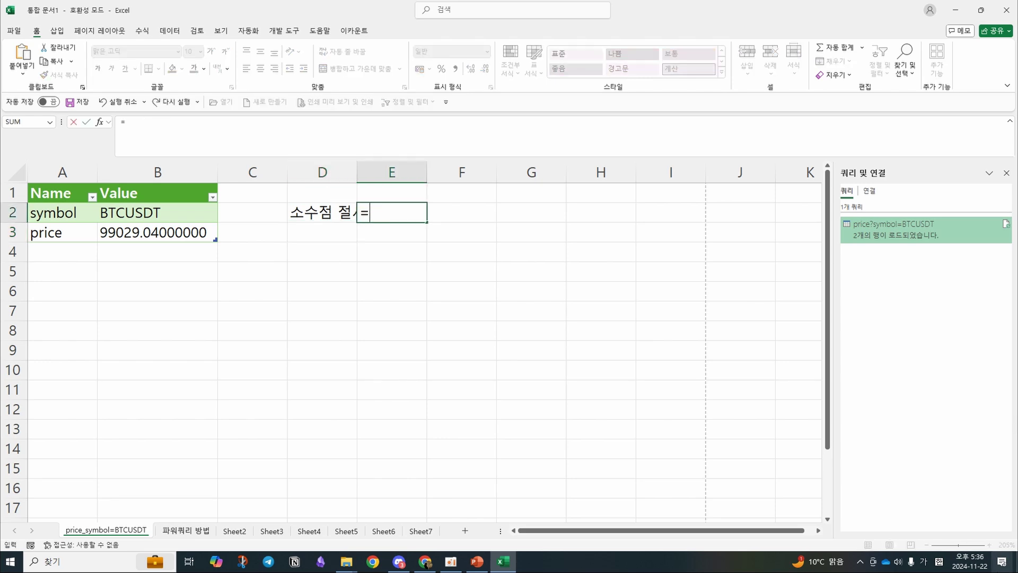
click(168, 229)
key(ctrl+Return)
key(ctrl+s)
key(Escape)
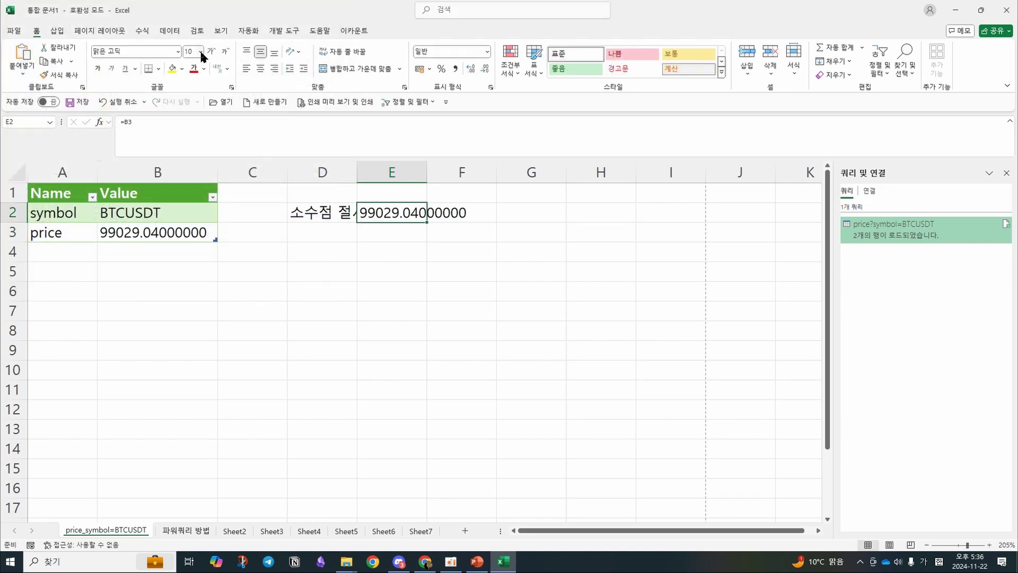
Step: Replace the B3 reference in E2's formula with the start of a ROUNDDOWN function
click(164, 128)
key(BackSpace)
key(BackSpace)
text(ㄱ)
key(BackSpace)
key(Hangul)
text(ROUND)
key(Down)
key(Tab)
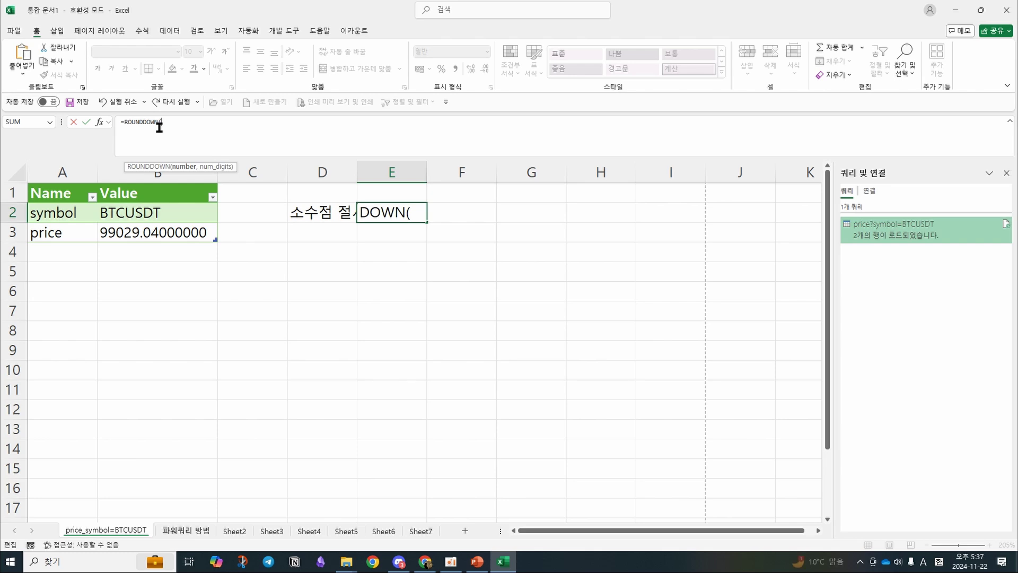
Step: Use price cell B3 as the function's number argument and try to enter =ROUNDDOWN(B3) in E2
click(202, 228)
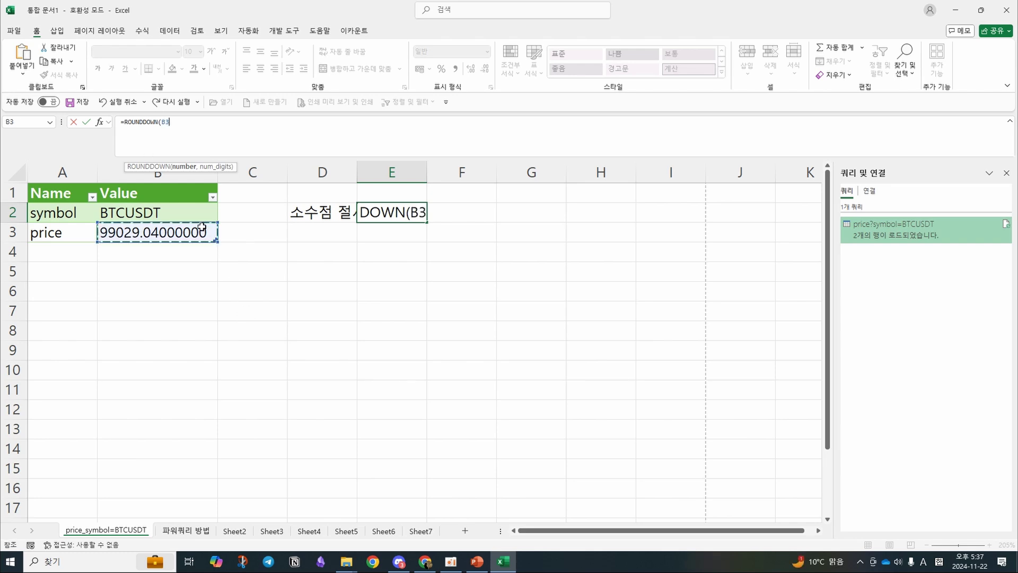
key(Return)
key(Return)
text())
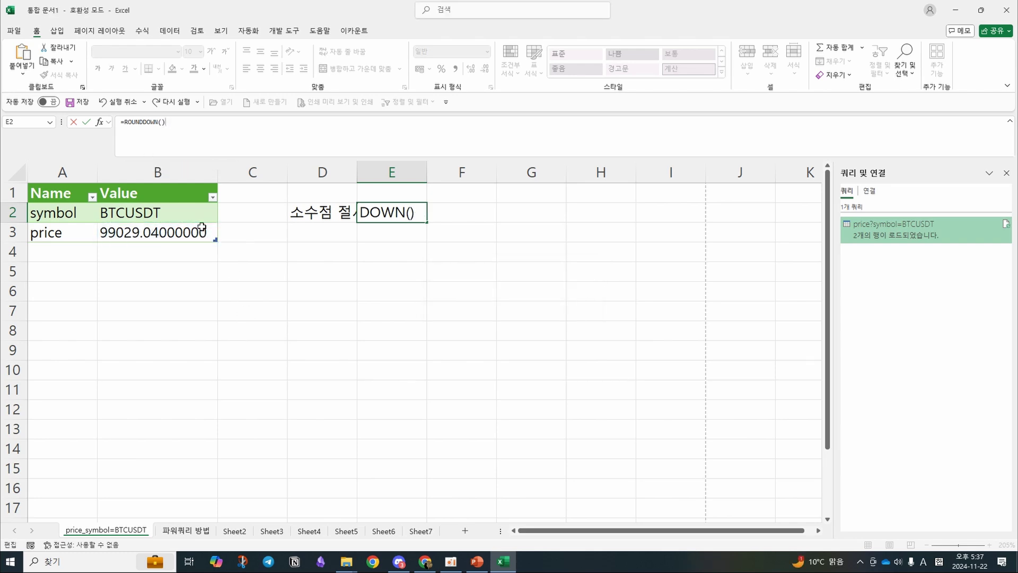
key(BackSpace)
click(202, 223)
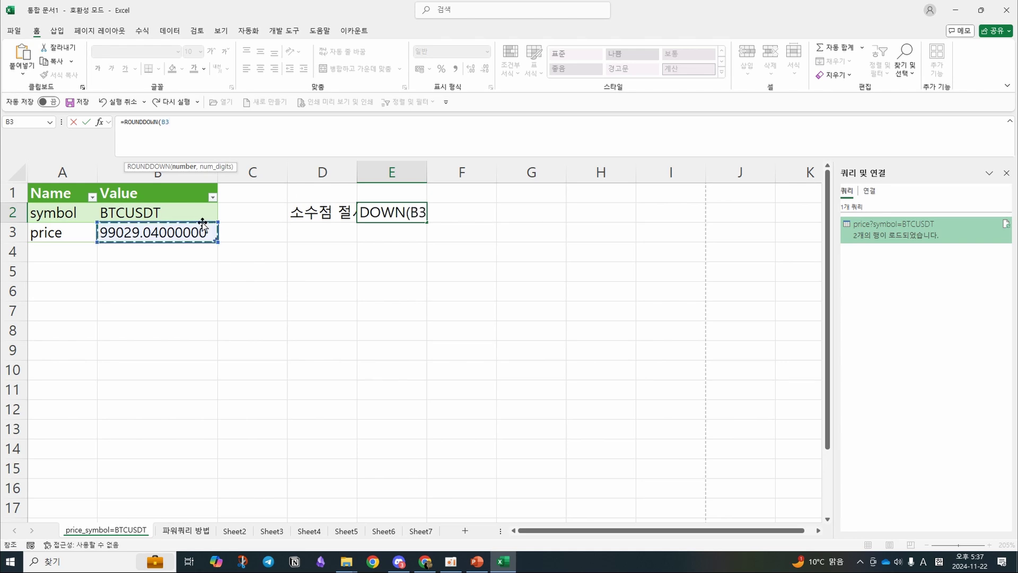
text())
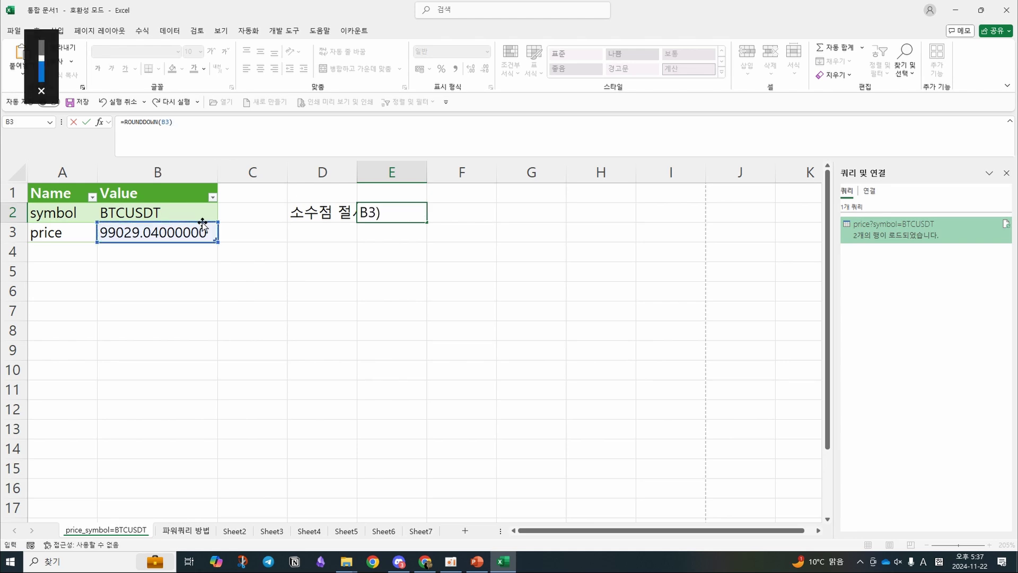
key(Return)
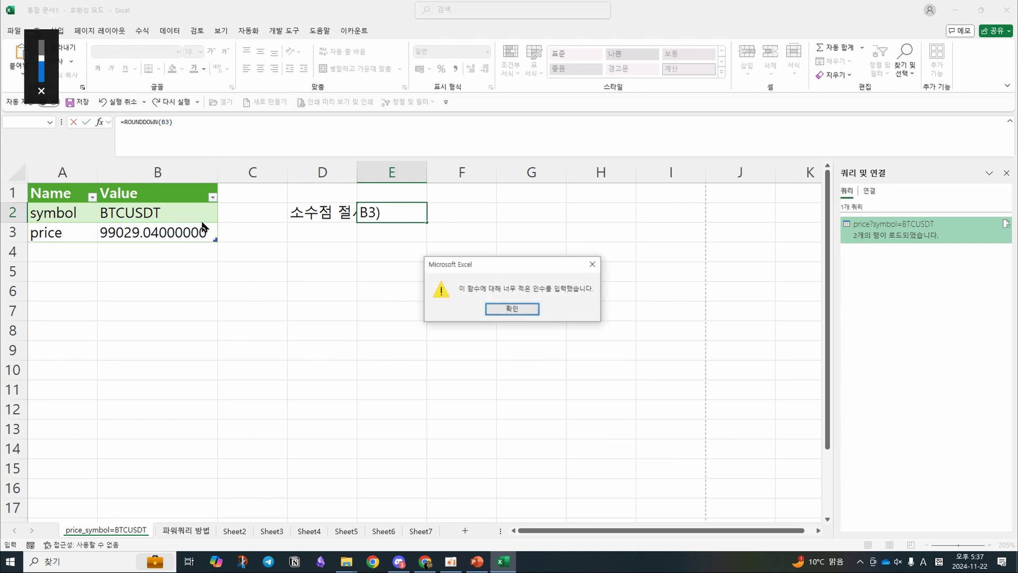
click(518, 312)
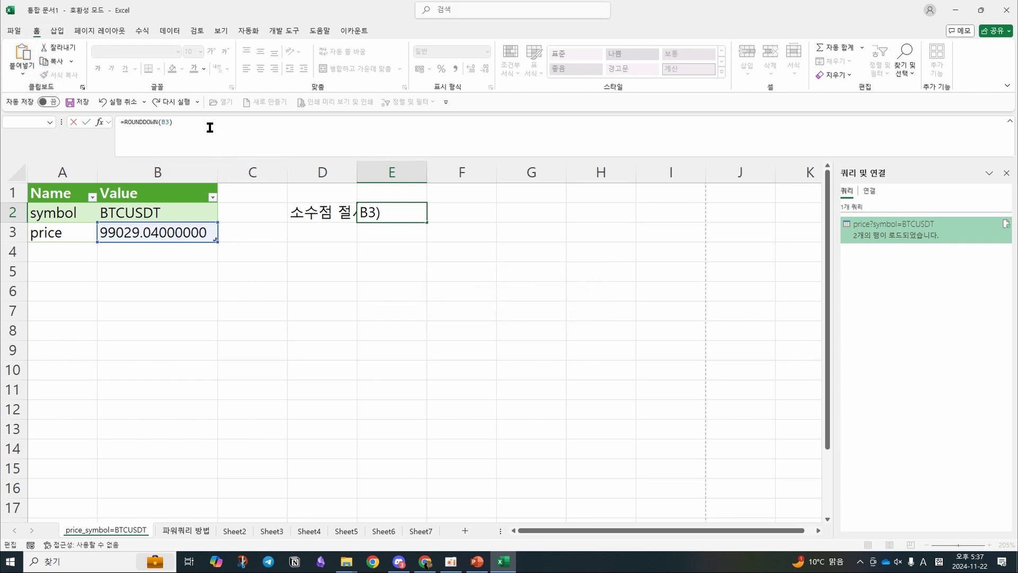
Step: Add 0 as the number of digits so that E2 contains =ROUNDDOWN(B3,0)
key(BackSpace)
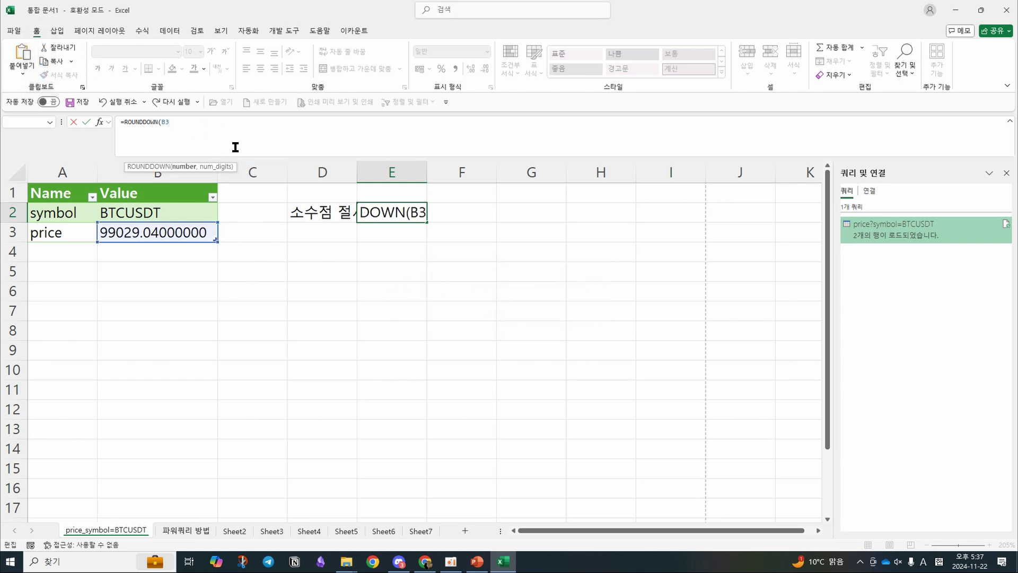
text(,)
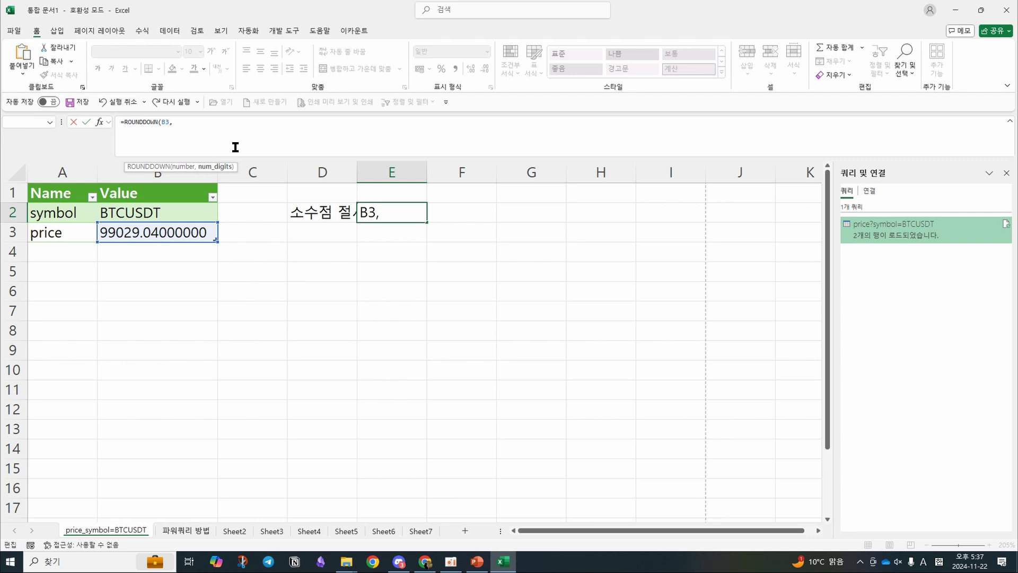
text(0))
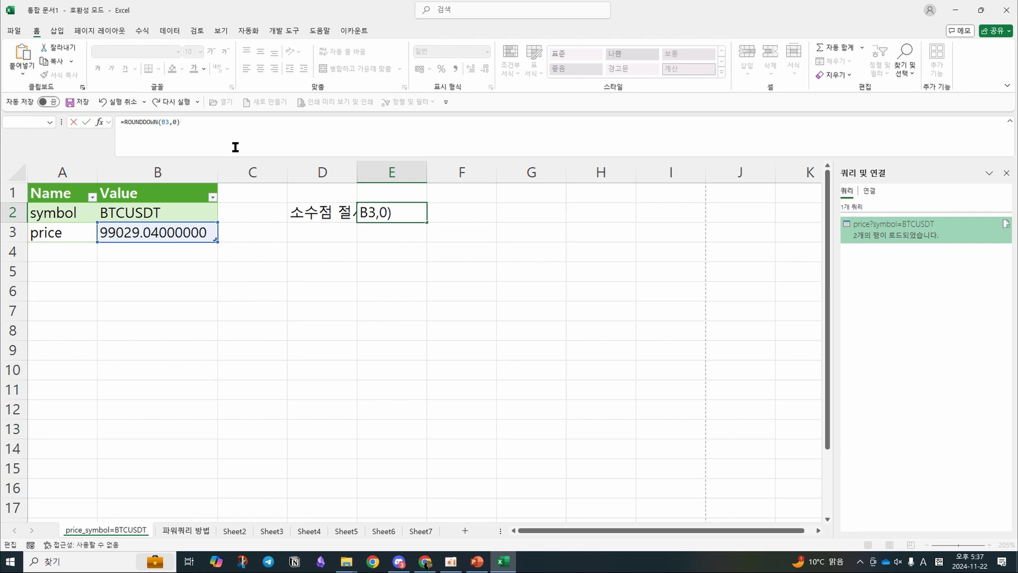
key(Return)
key(Up)
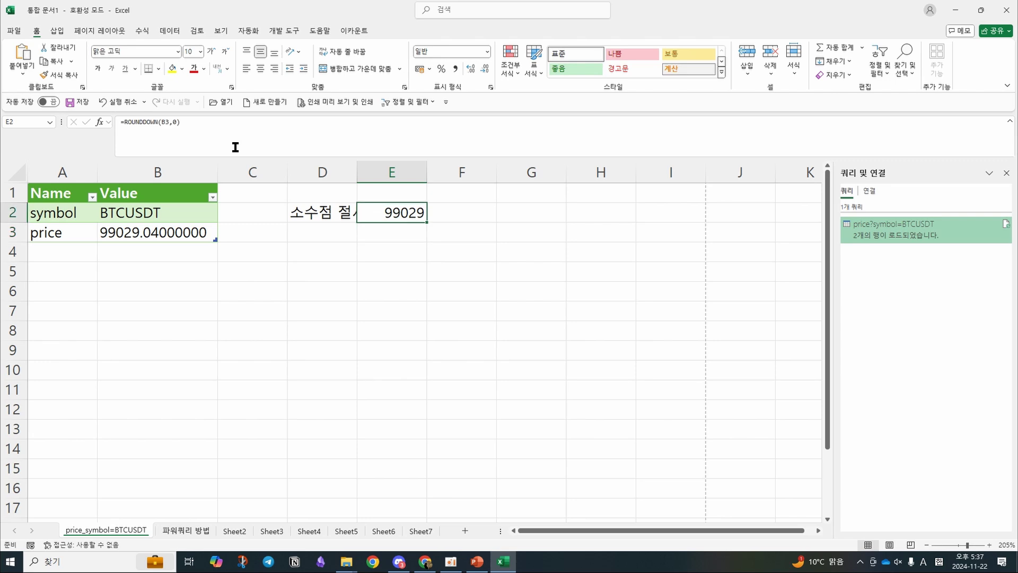
Step: Change the digits argument of the ROUNDDOWN formula in E2 to 1
click(173, 128)
text(1)
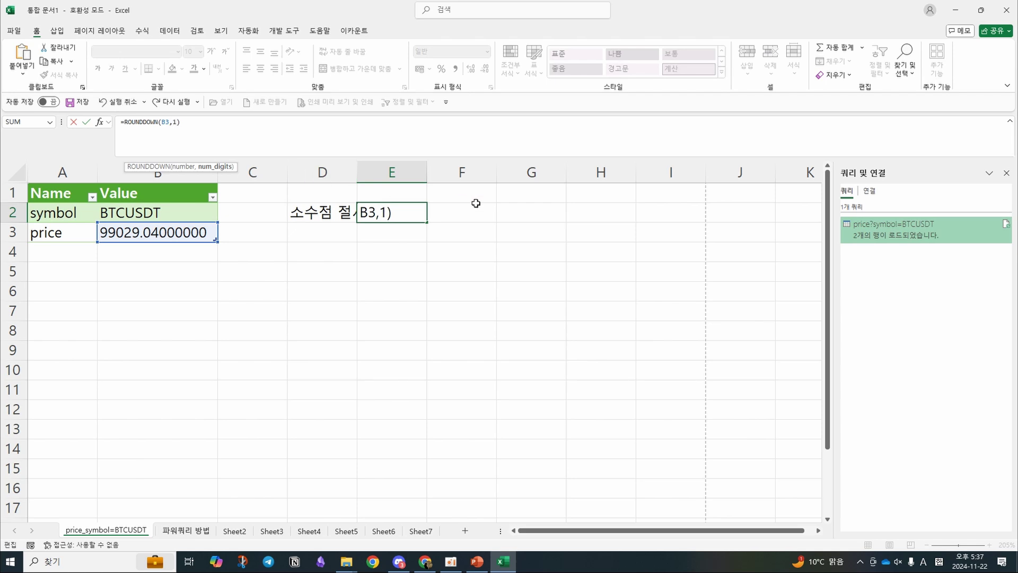
key(Return)
key(Up)
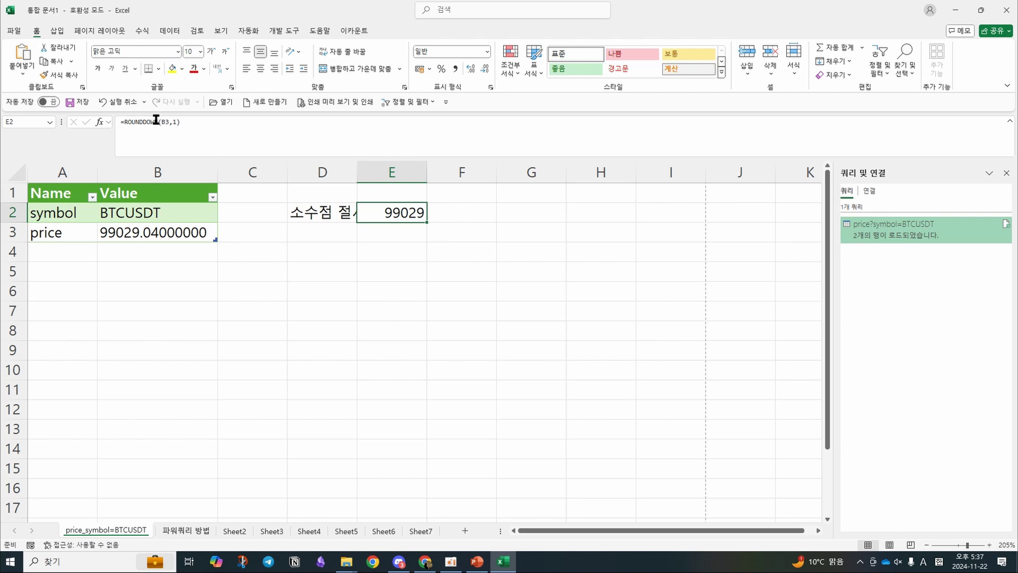
Step: Change the digits argument of the ROUNDDOWN formula in E2 to 2
double_click(398, 208)
key(BackSpace)
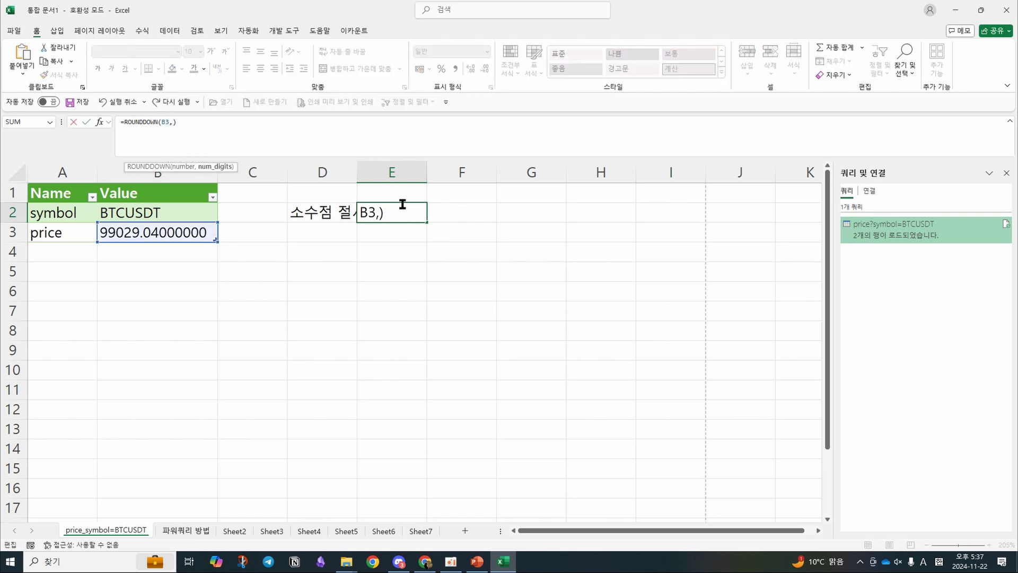
text(2)
key(Return)
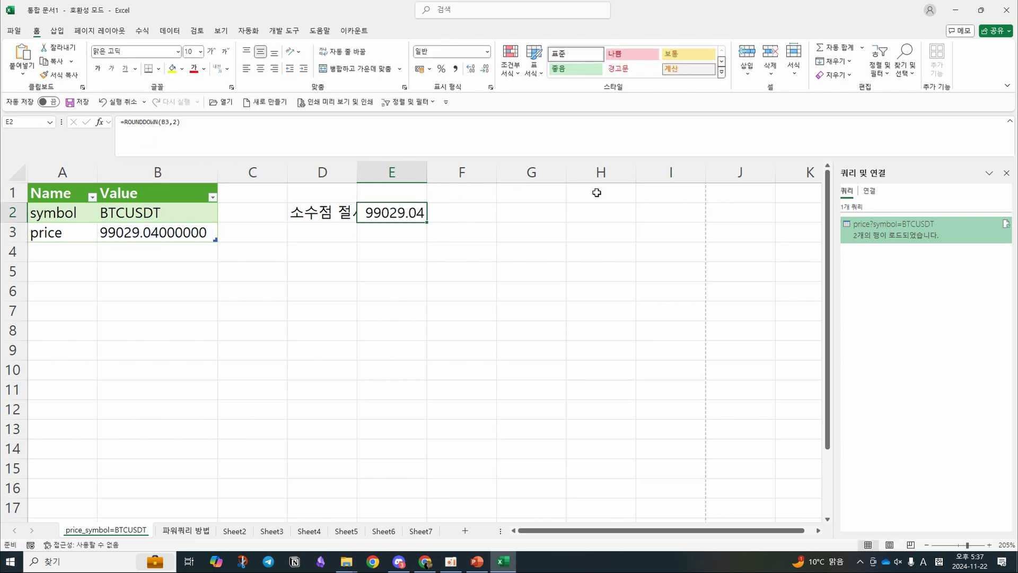
Step: Set the digits argument of E2's formula back to 0 so that it reads =ROUNDDOWN(B3,0)
click(527, 269)
double_click(393, 209)
key(BackSpace)
text(0)
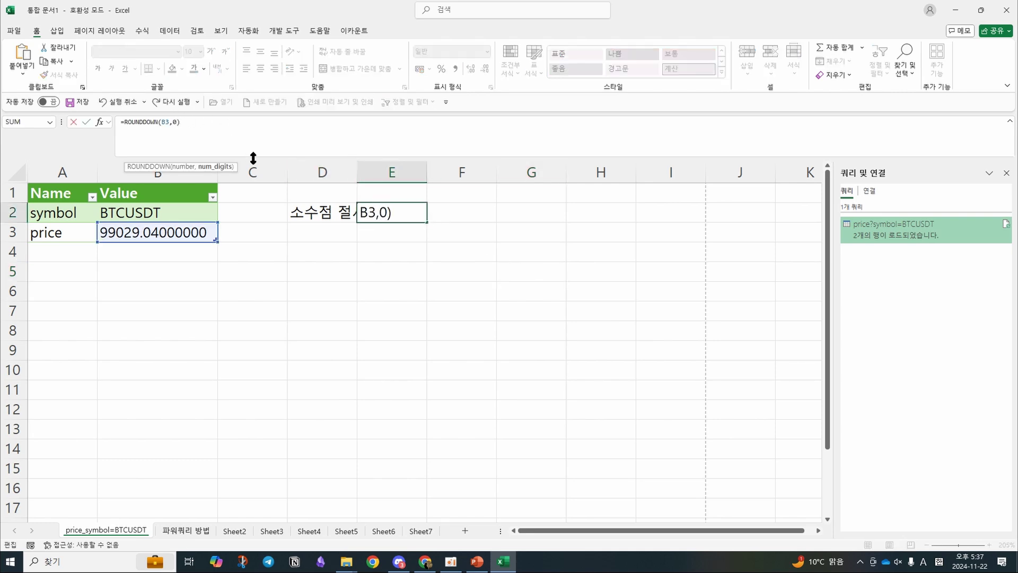
key(Return)
key(Up)
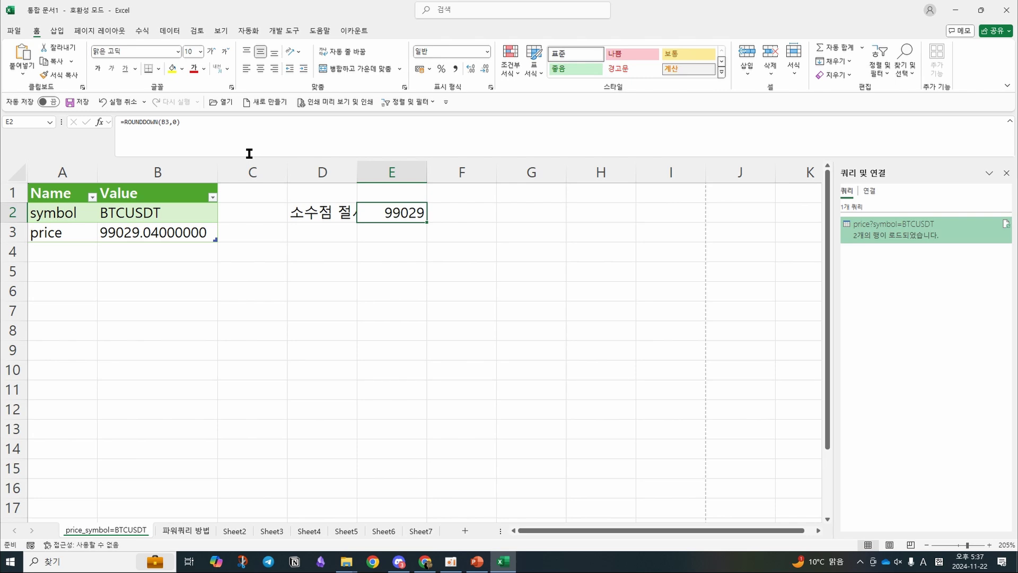
Step: Widen column D so that the label 소수점 절사값 in D2 fits completely
drag(357, 171, 394, 172)
click(374, 217)
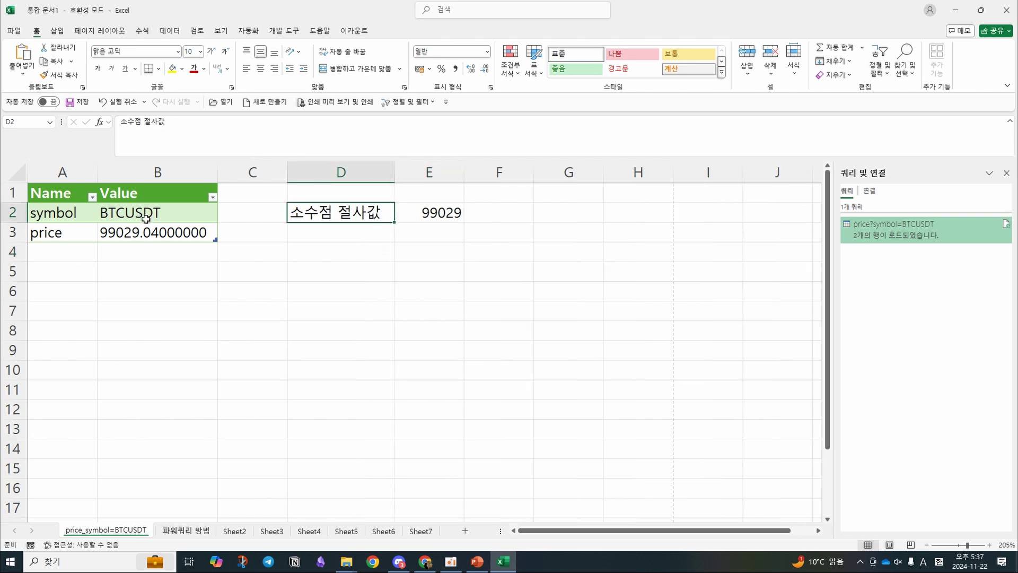
click(170, 293)
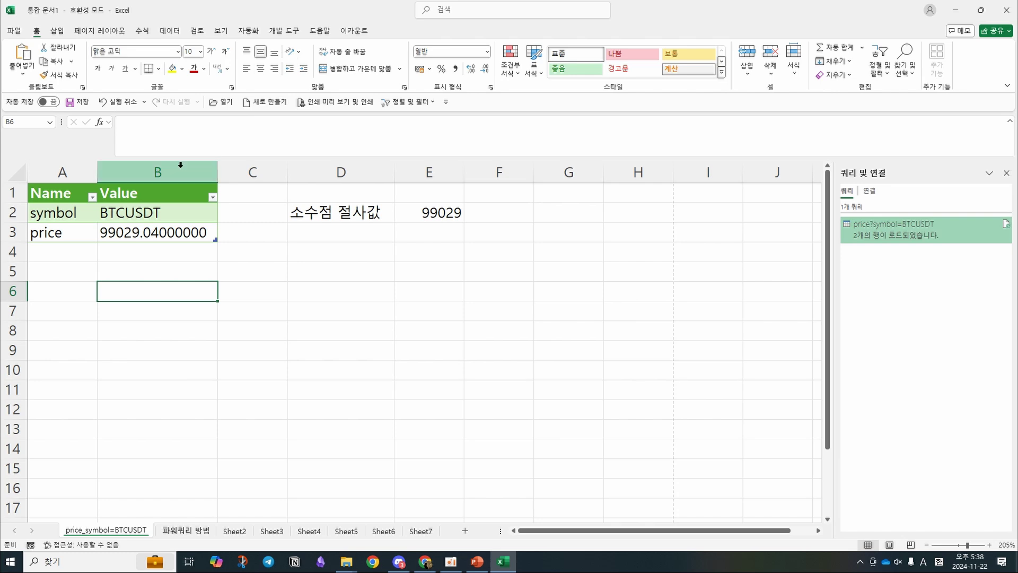
Step: Refresh the query table with the BTCUSDT price and compare price cell B3 with the truncated value in E2
click(91, 220)
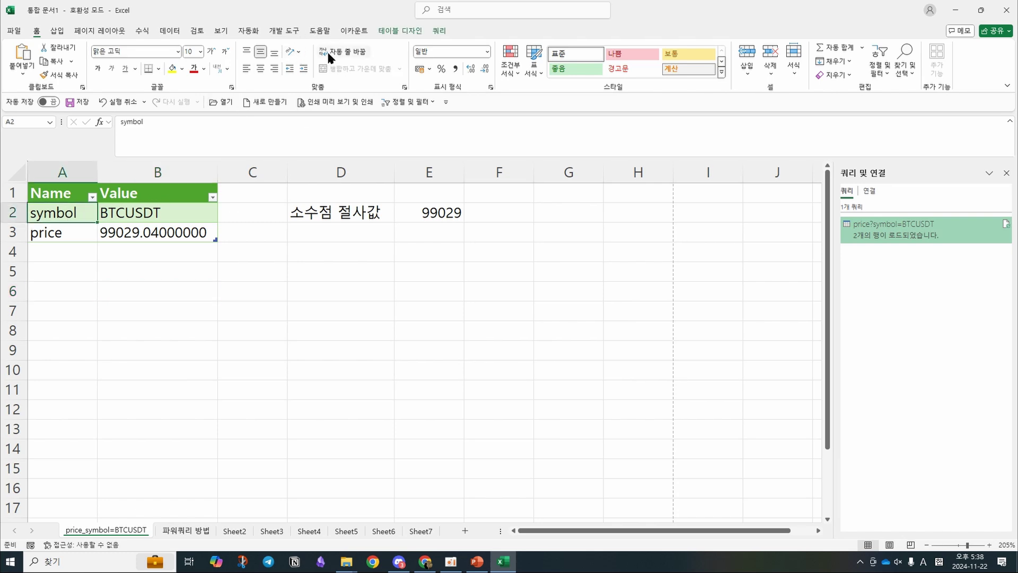
click(141, 277)
click(69, 205)
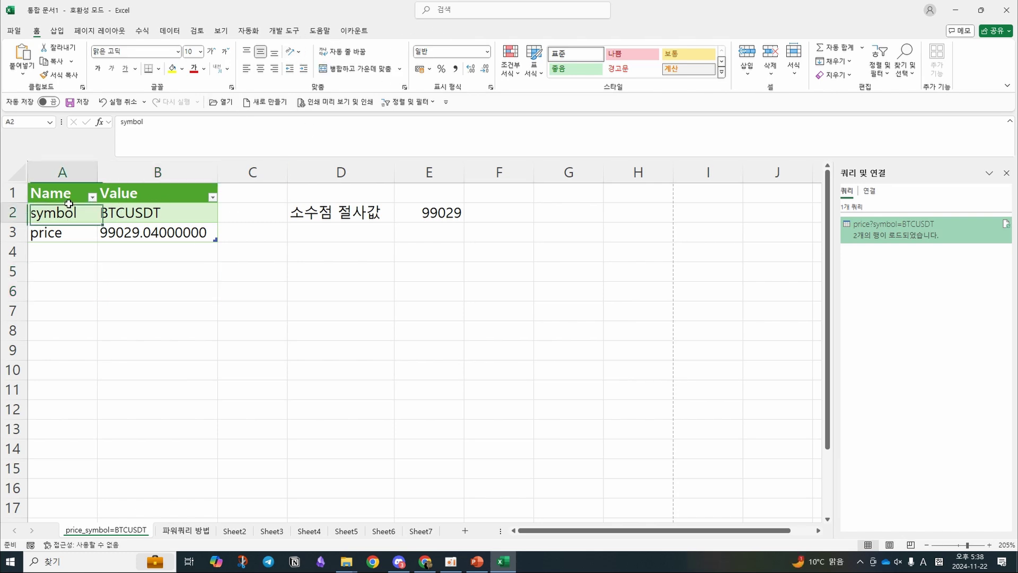
click(439, 31)
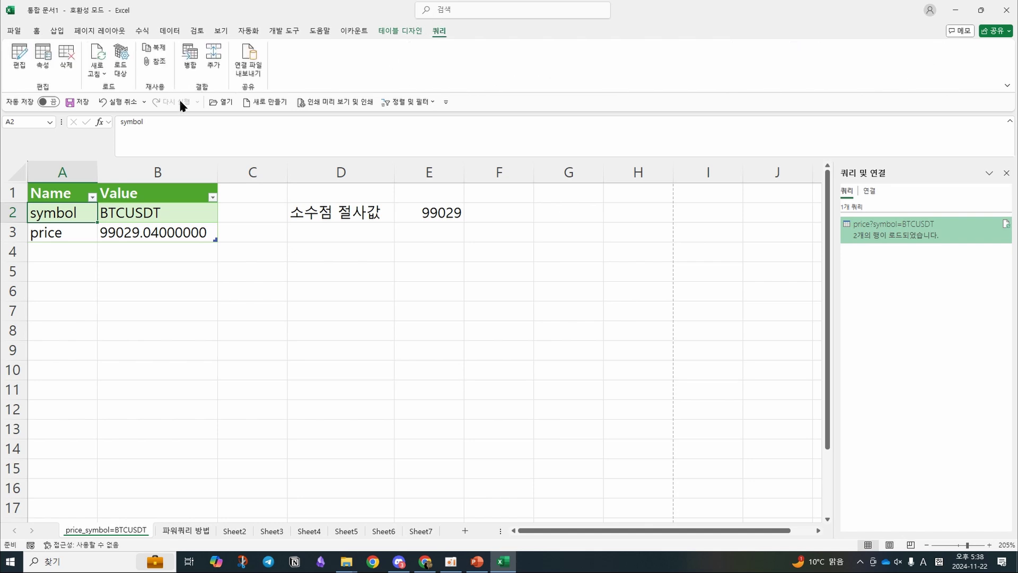
click(93, 78)
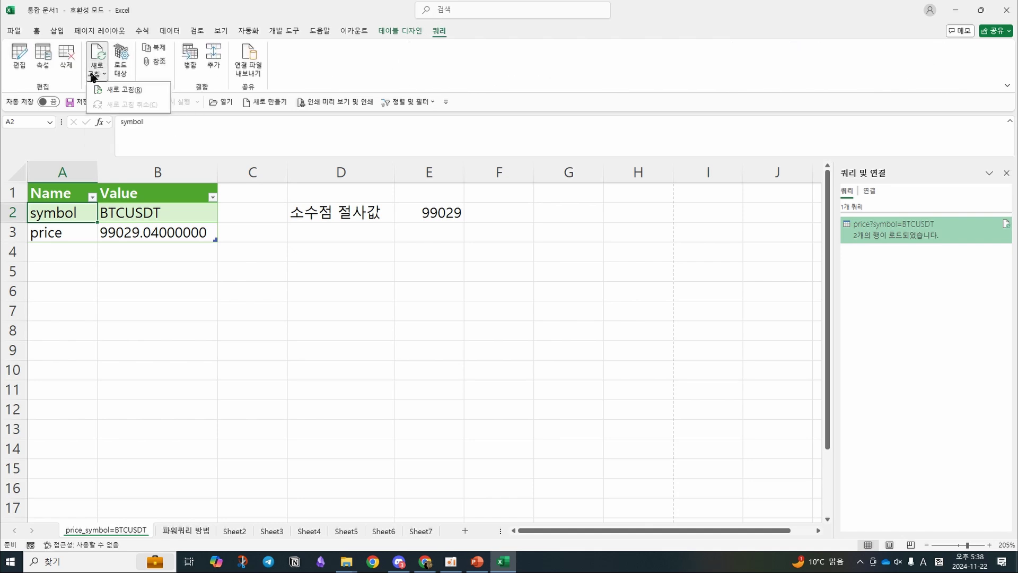
click(118, 91)
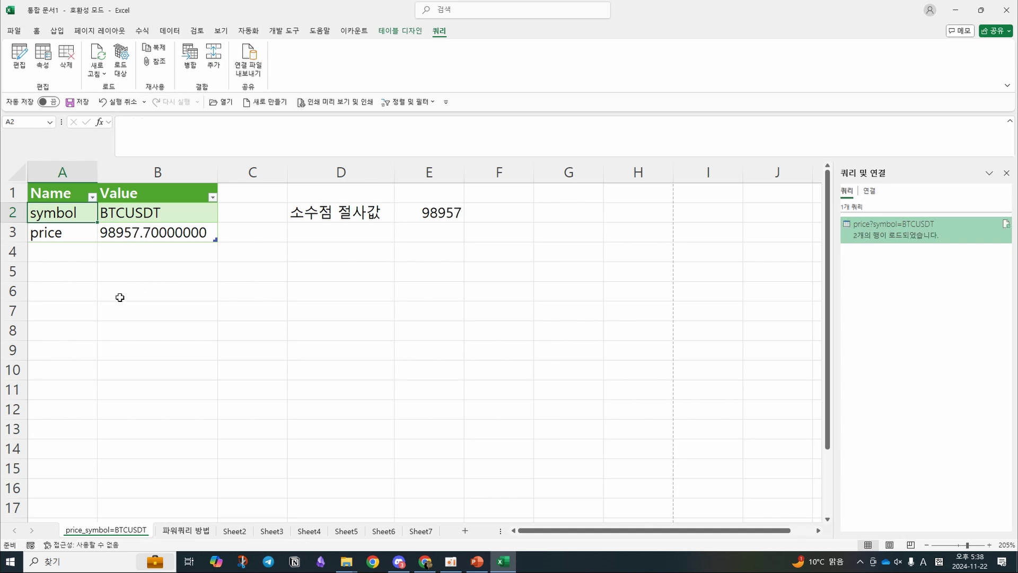
click(128, 232)
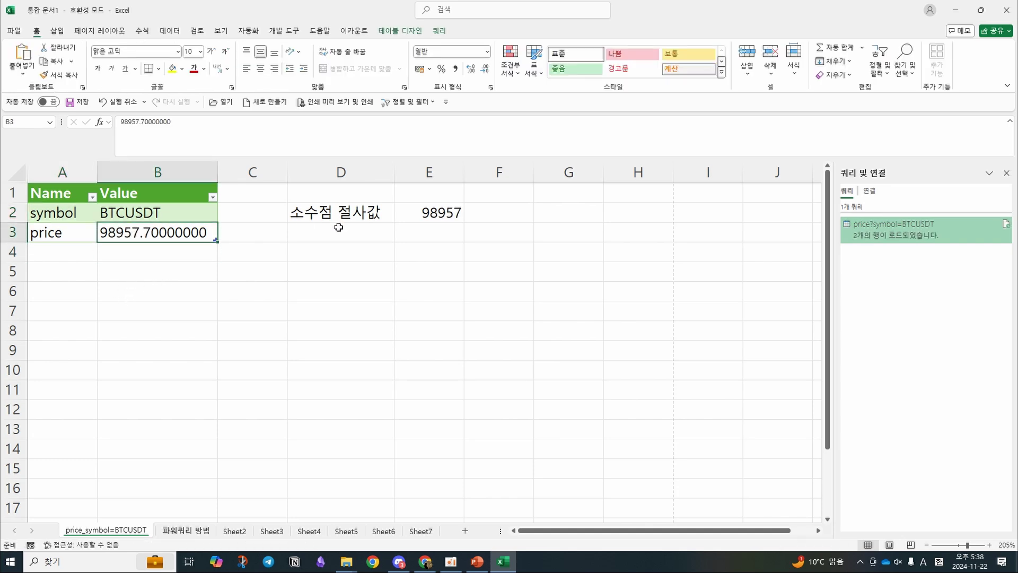
click(443, 212)
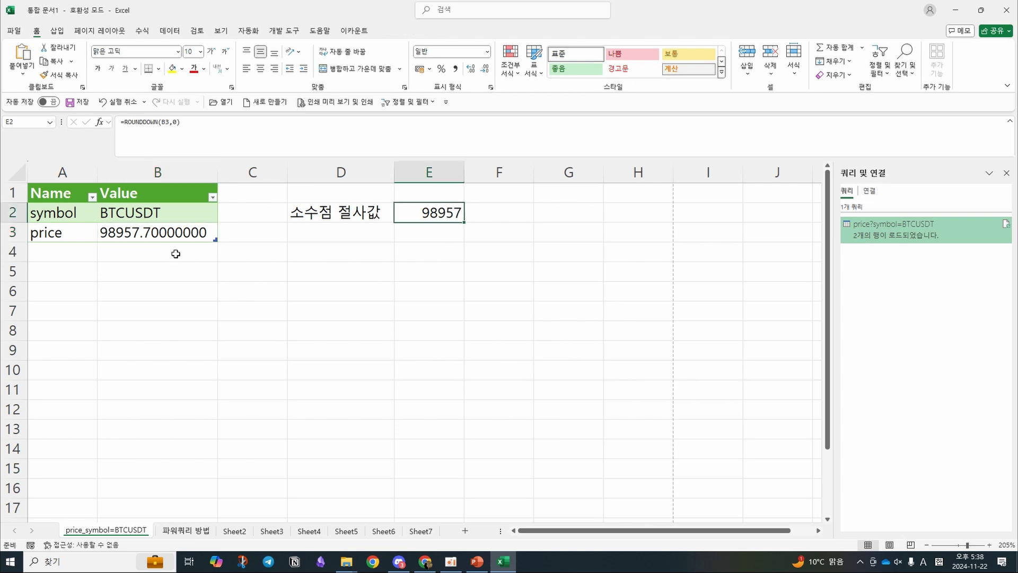
click(141, 234)
click(387, 212)
click(403, 260)
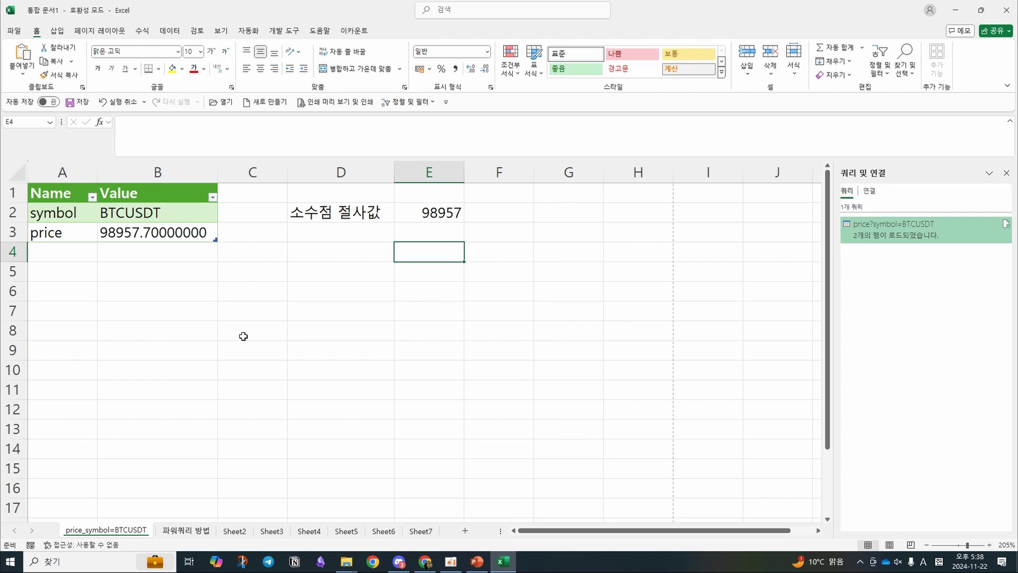
Step: Delete the 파워쿼리 방법 worksheet and return to the price_symbol=BTCUSDT sheet
right_click(192, 532)
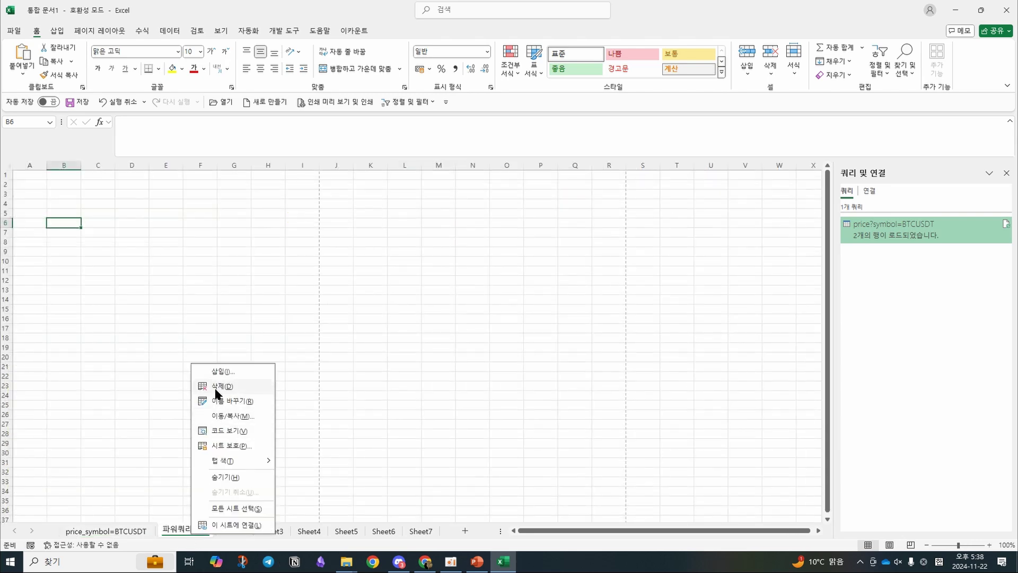
click(217, 387)
click(125, 531)
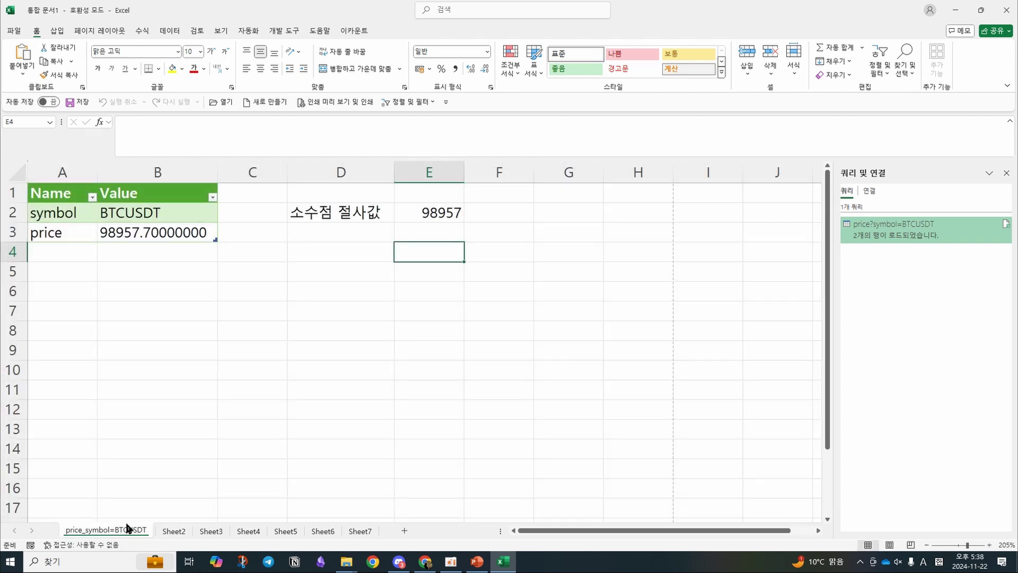
click(175, 311)
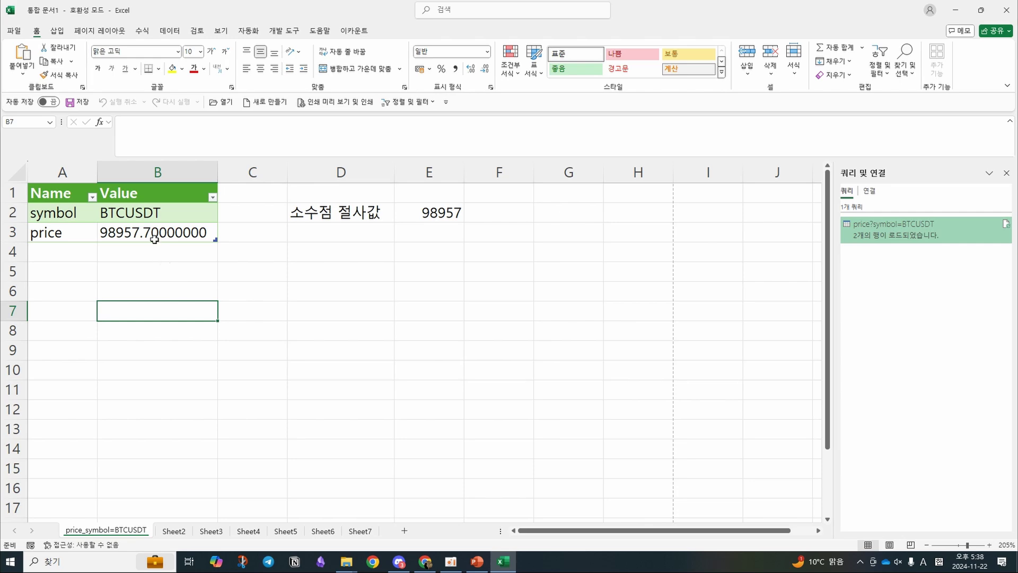
Step: Switch to the Scholar GPT chat in Chrome and look through its VBA macro and Power Query instructions for the Binance API
click(431, 563)
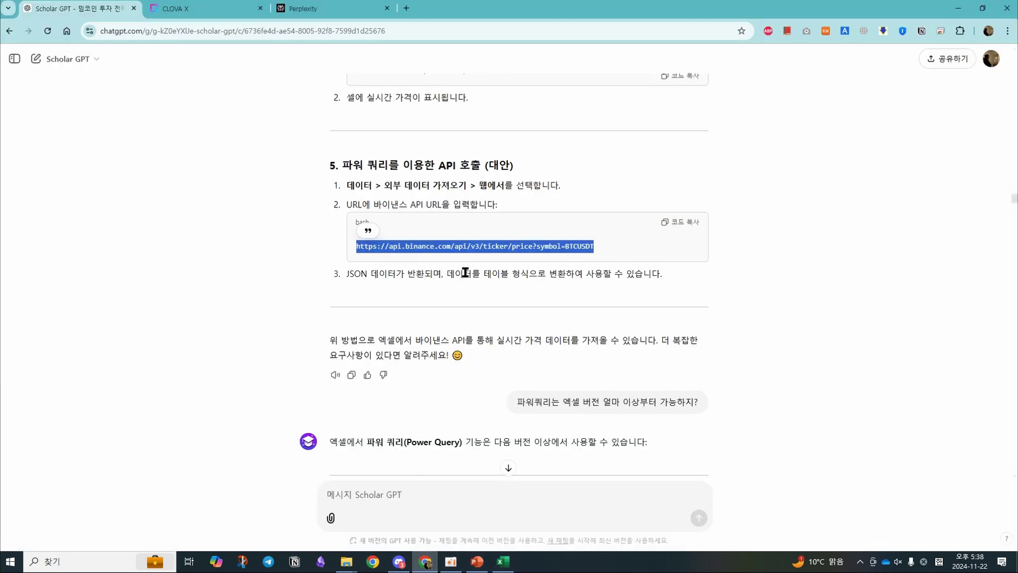
scroll(462, 271, up, 15)
scroll(482, 288, down, 4)
scroll(411, 241, down, 14)
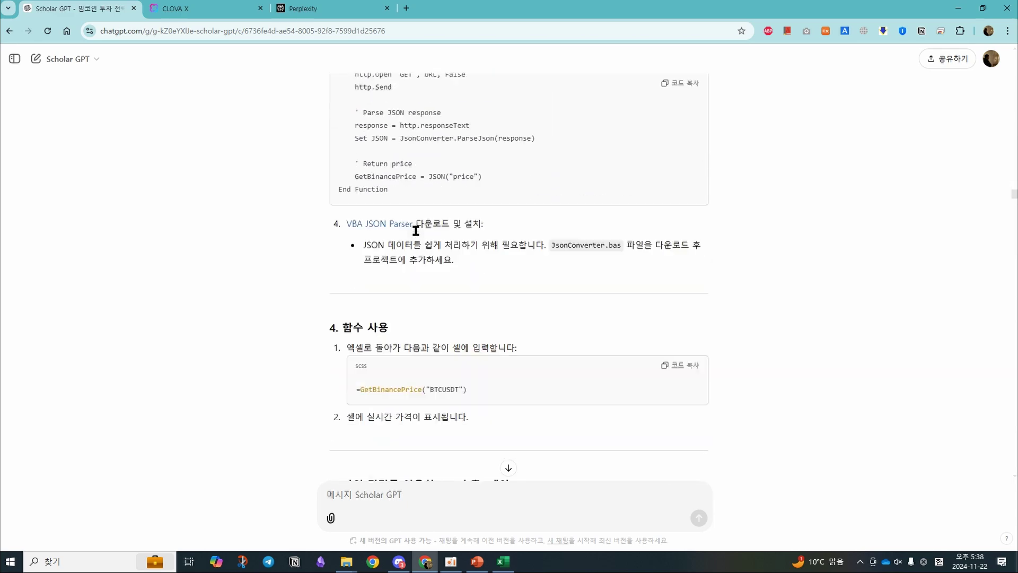
scroll(453, 312, up, 12)
scroll(458, 310, down, 8)
scroll(461, 309, down, 3)
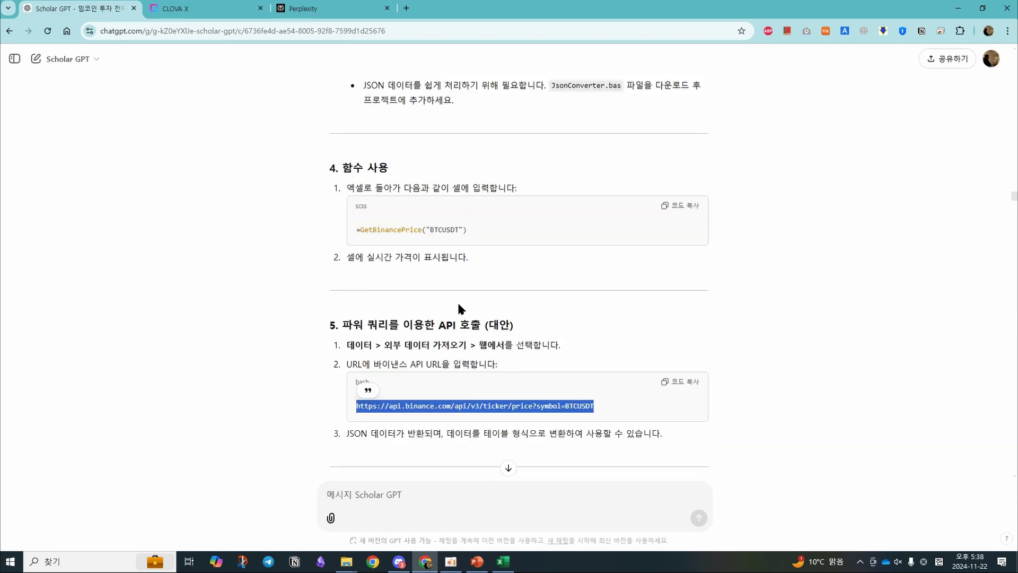
scroll(457, 305, up, 14)
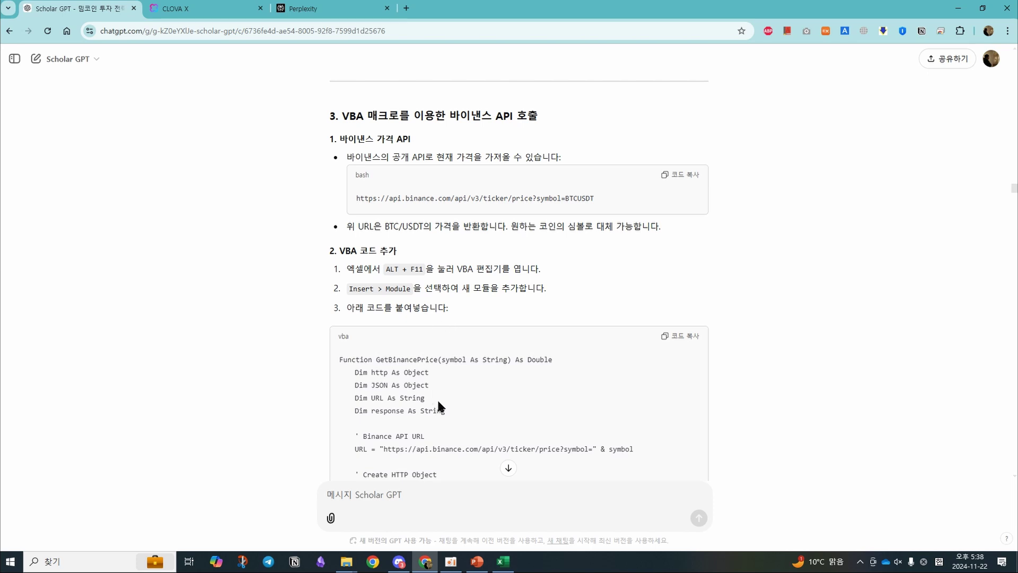
Step: Switch back to Excel and open the blank Sheet2 in Normal view
click(503, 561)
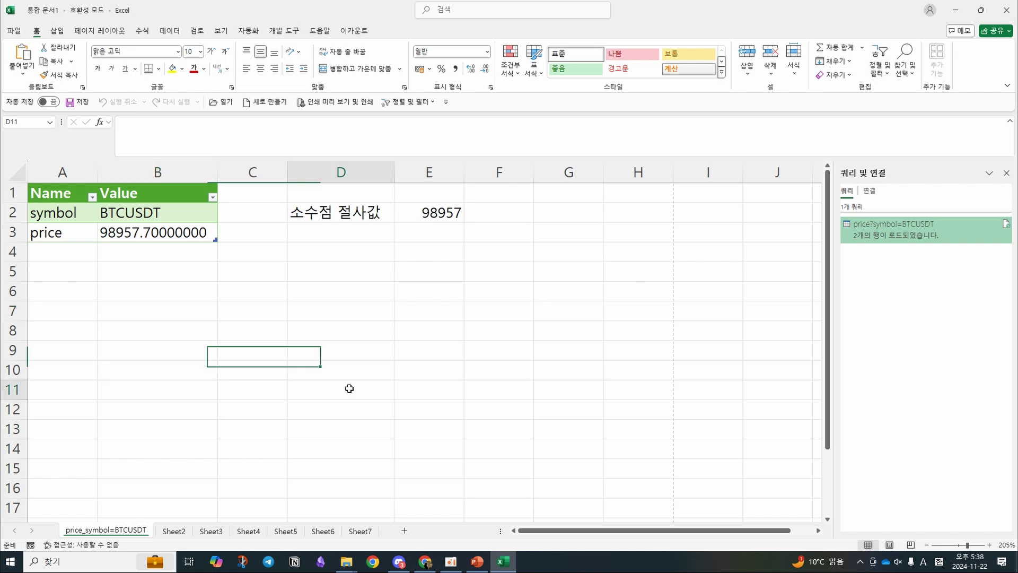
click(174, 530)
click(200, 217)
click(221, 32)
click(180, 59)
click(99, 241)
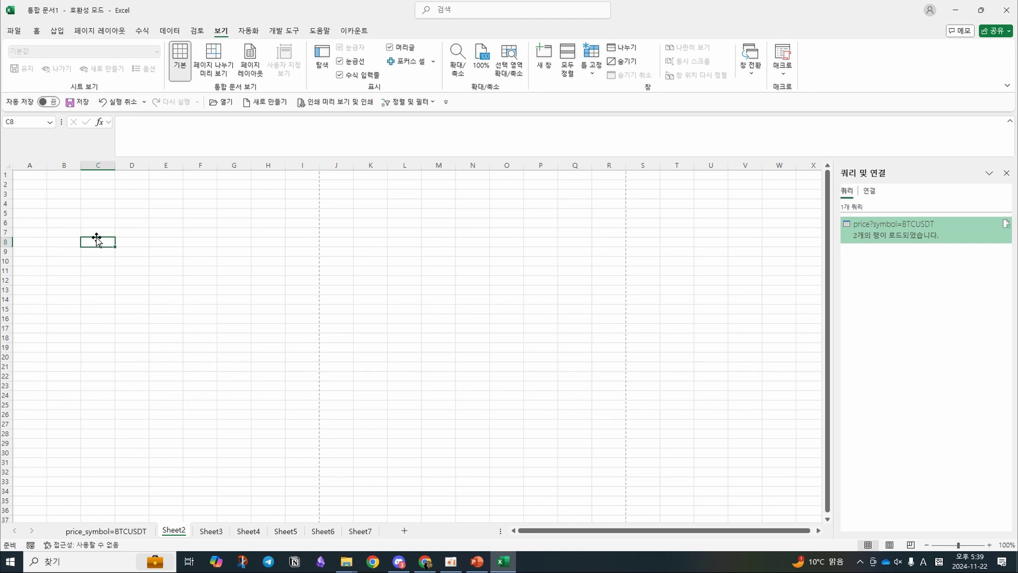
Step: Switch to PowerPoint and examine the Power Query and VBA items on the lecture outline slide
click(478, 561)
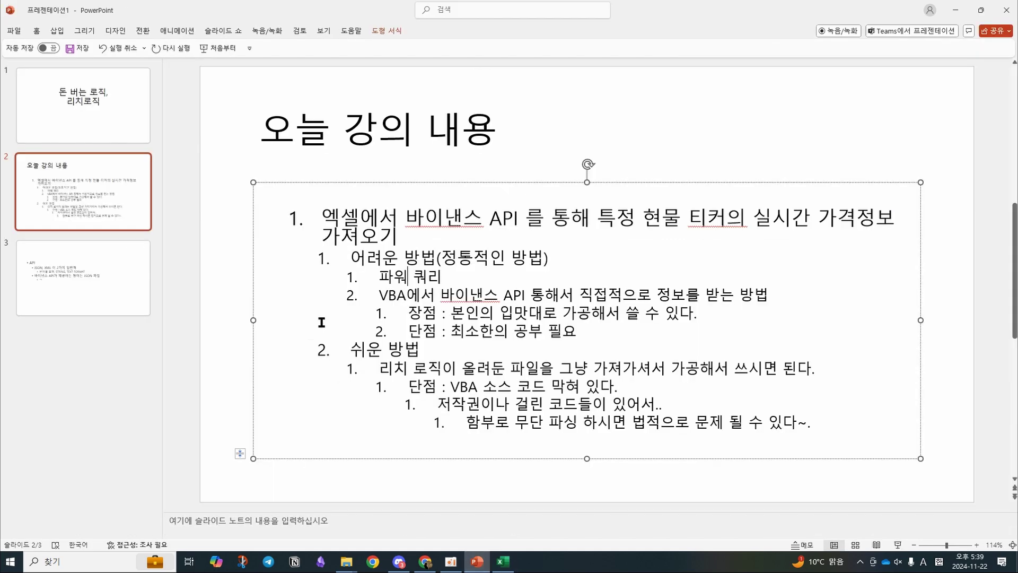
click(432, 277)
click(444, 279)
click(610, 334)
click(406, 277)
Step: Switch to the Scholar GPT chat in Chrome and read the steps for adding the GetBinancePrice VBA code
click(425, 561)
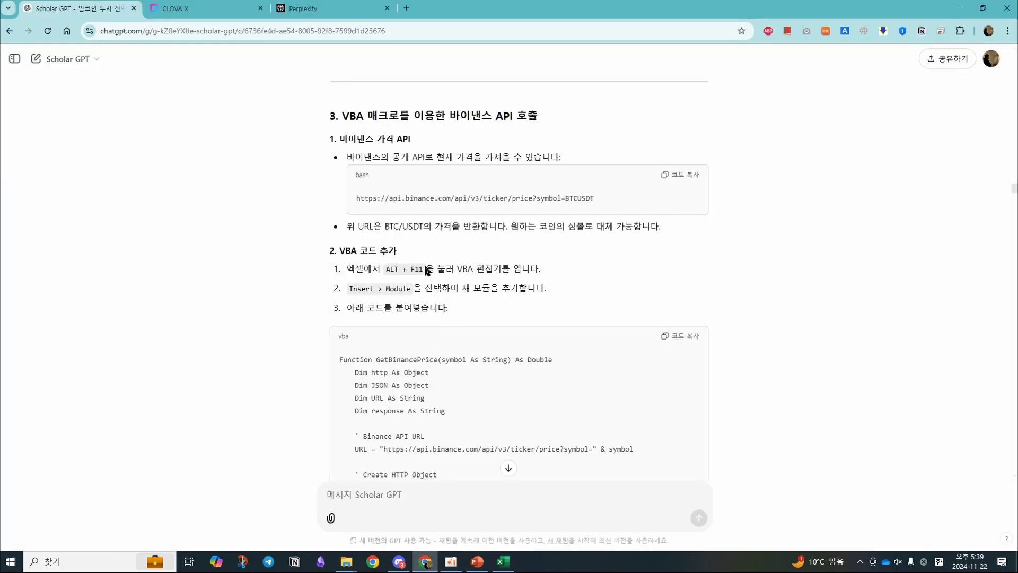
scroll(474, 289, up, 1)
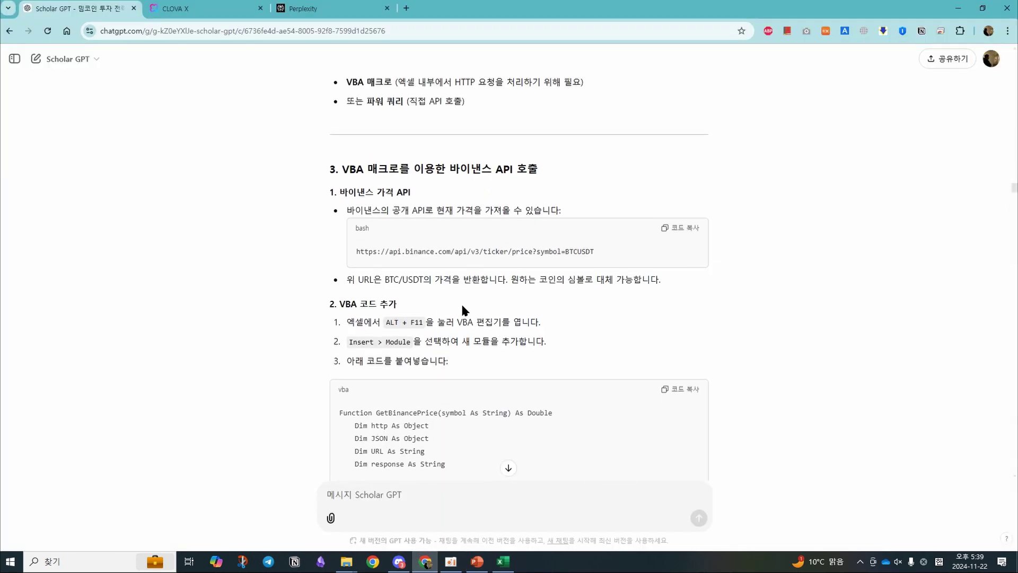
scroll(484, 353, up, 4)
scroll(484, 353, down, 4)
scroll(485, 361, down, 4)
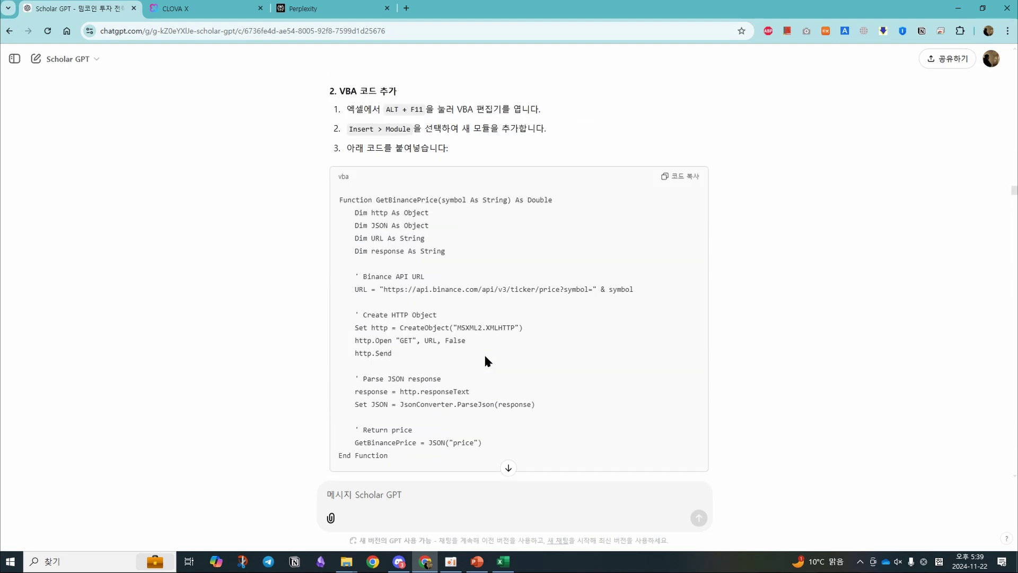
scroll(484, 352, up, 3)
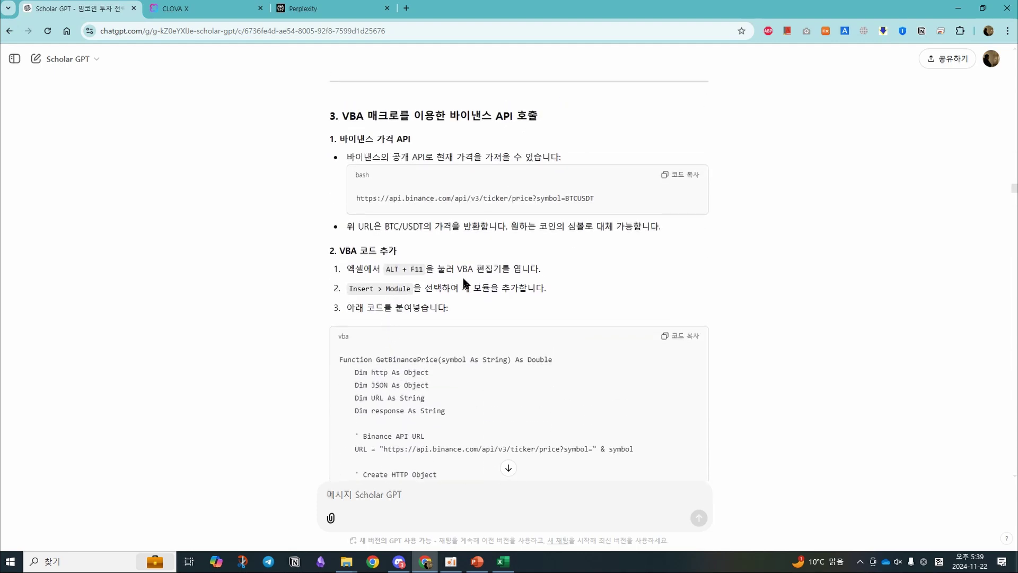
Step: Switch to Excel, open the Visual Basic editor from Sheet2 for a look and close it again
click(503, 561)
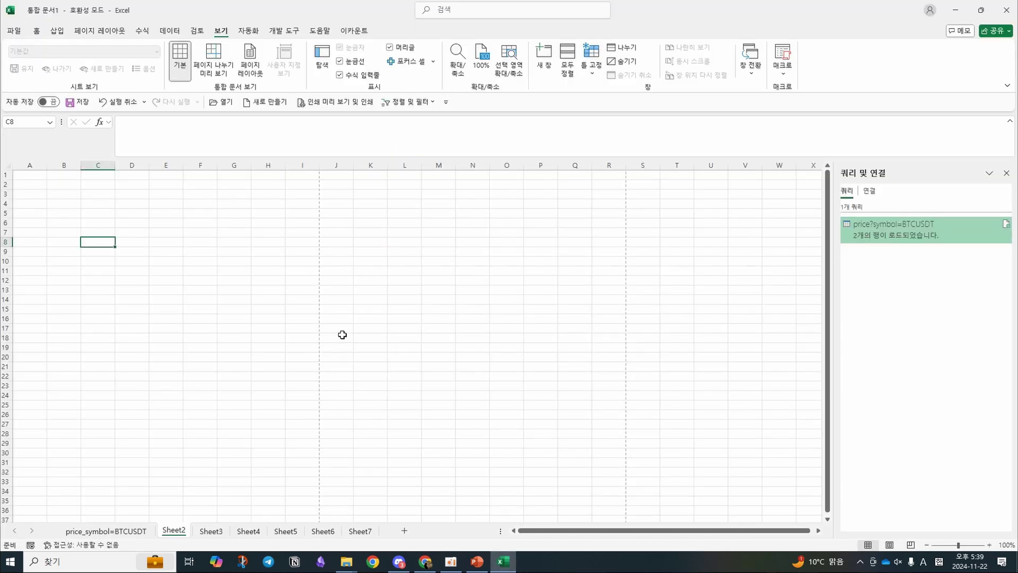
click(211, 260)
key(alt+F11)
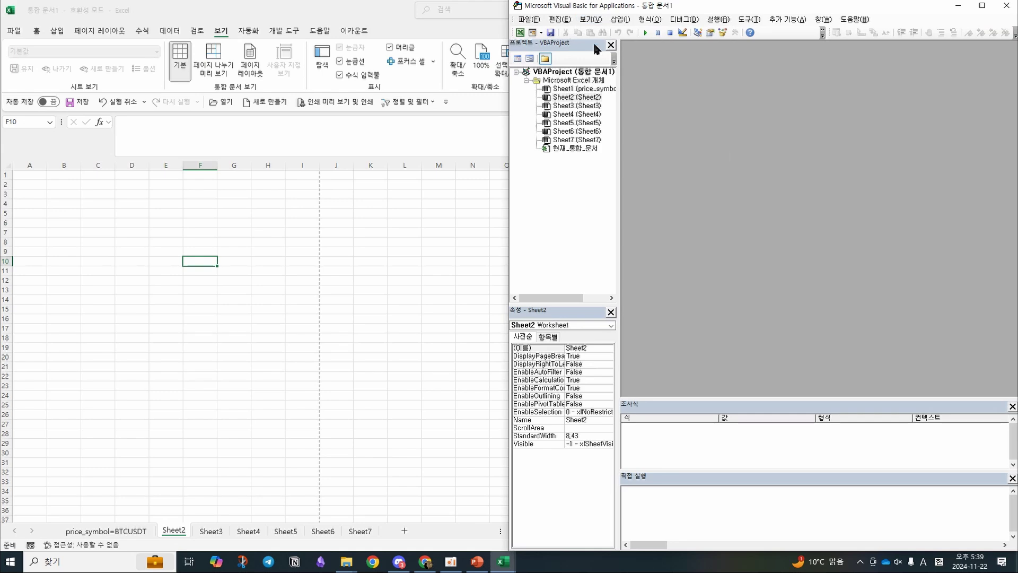
click(1005, 5)
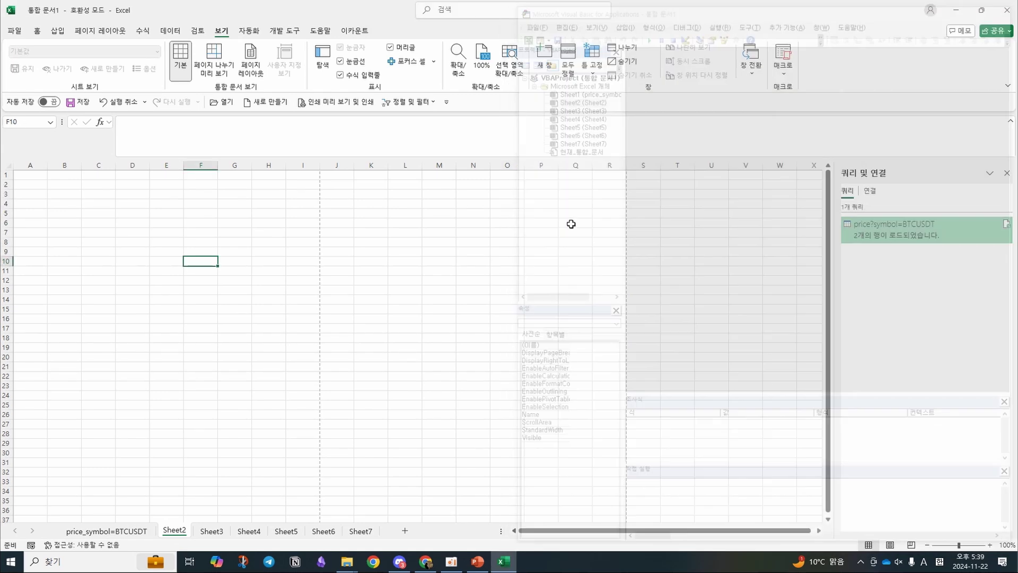
click(269, 319)
Step: Open Excel's ribbon customization options and check that the 개발 도구 (Developer) tab is enabled
click(284, 30)
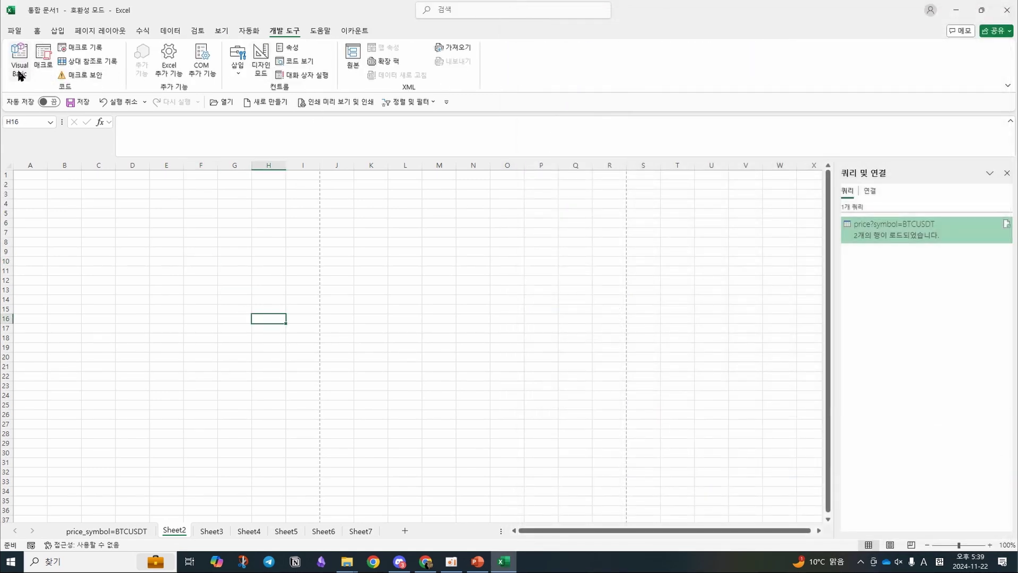
click(65, 232)
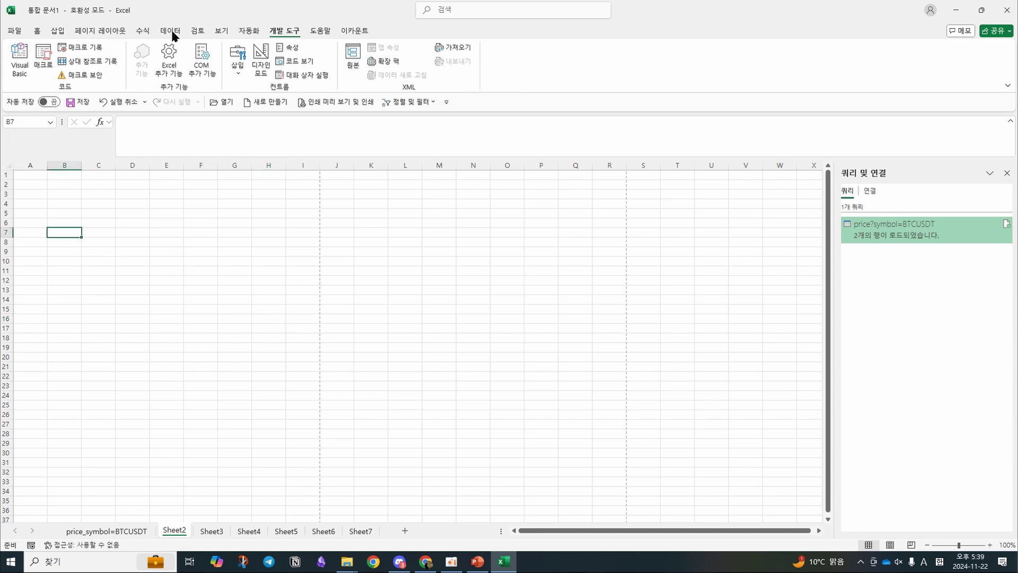
click(15, 33)
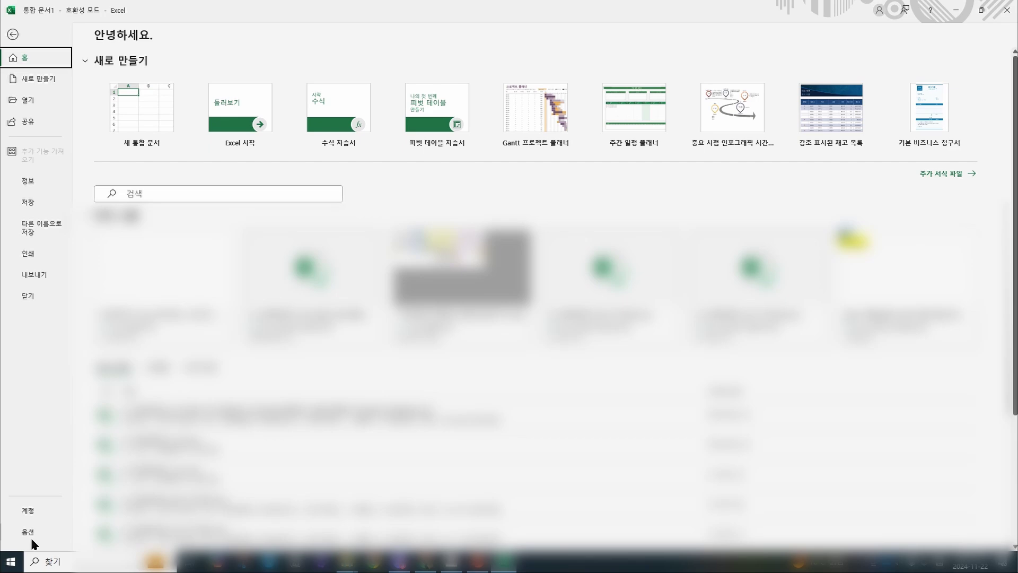
click(33, 531)
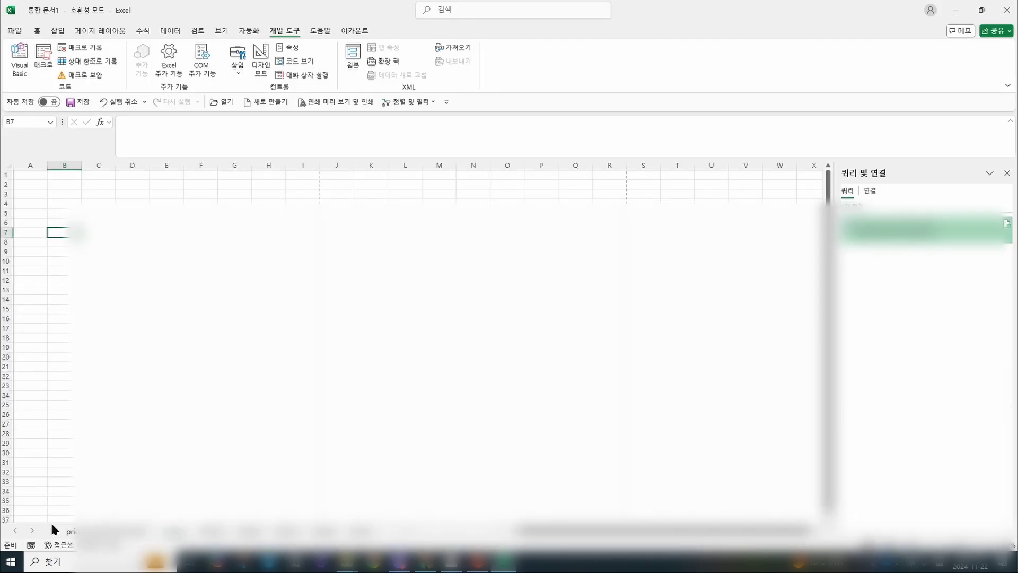
click(305, 242)
click(581, 305)
click(577, 301)
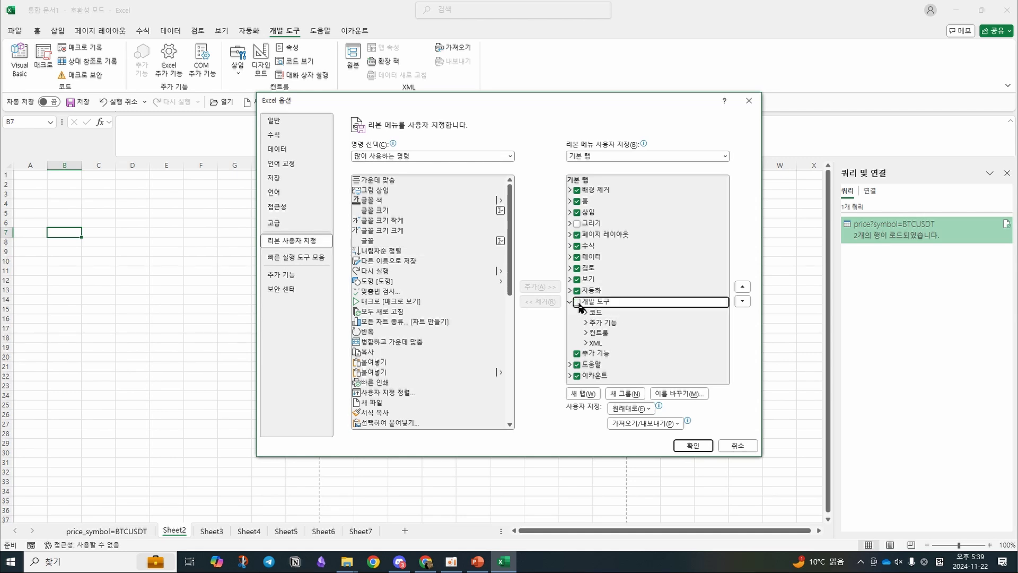
click(693, 446)
click(374, 328)
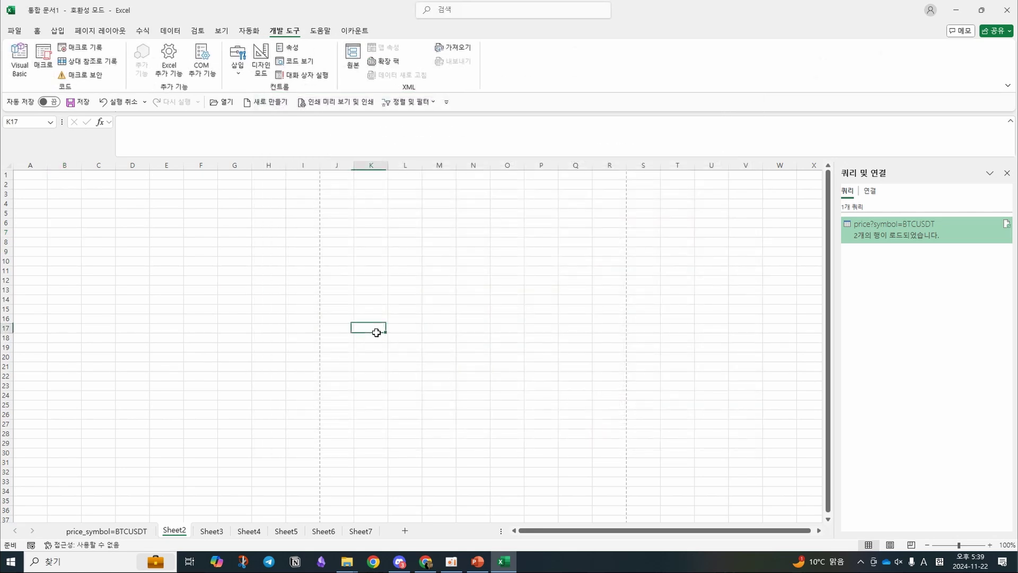
Step: Open the Visual Basic editor and insert a new standard module into the workbook's VBA project
click(20, 61)
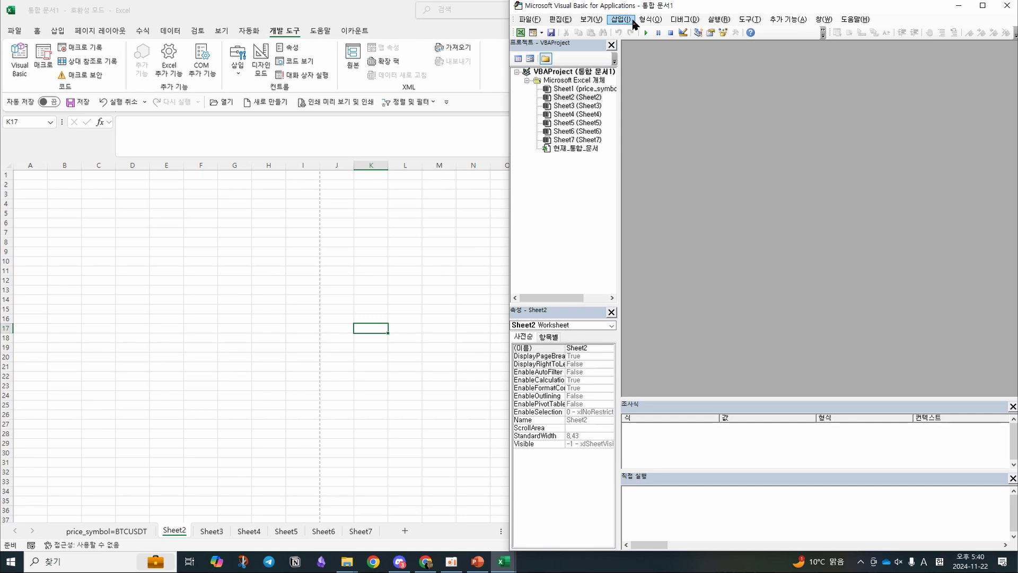
double_click(579, 150)
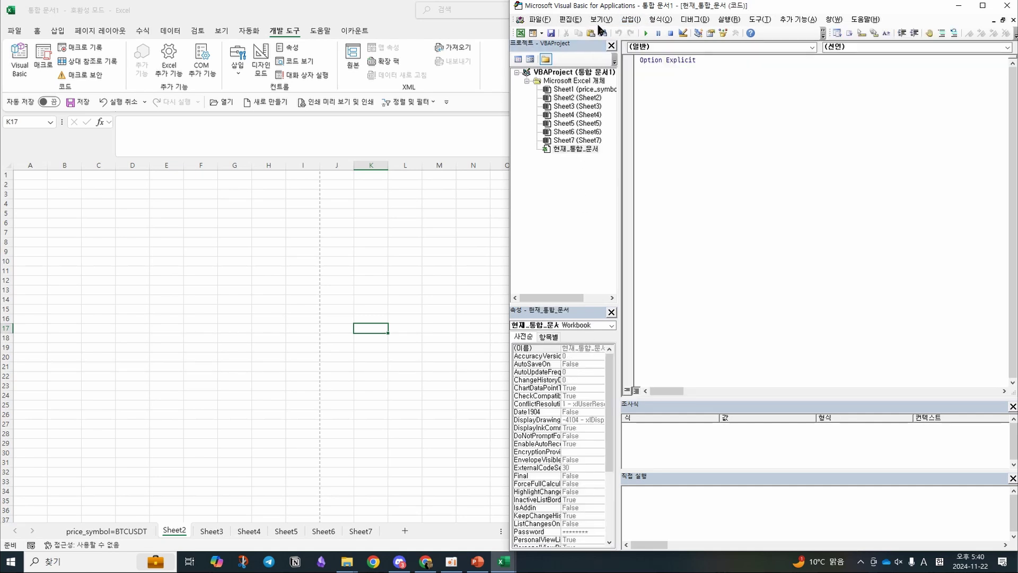
click(631, 19)
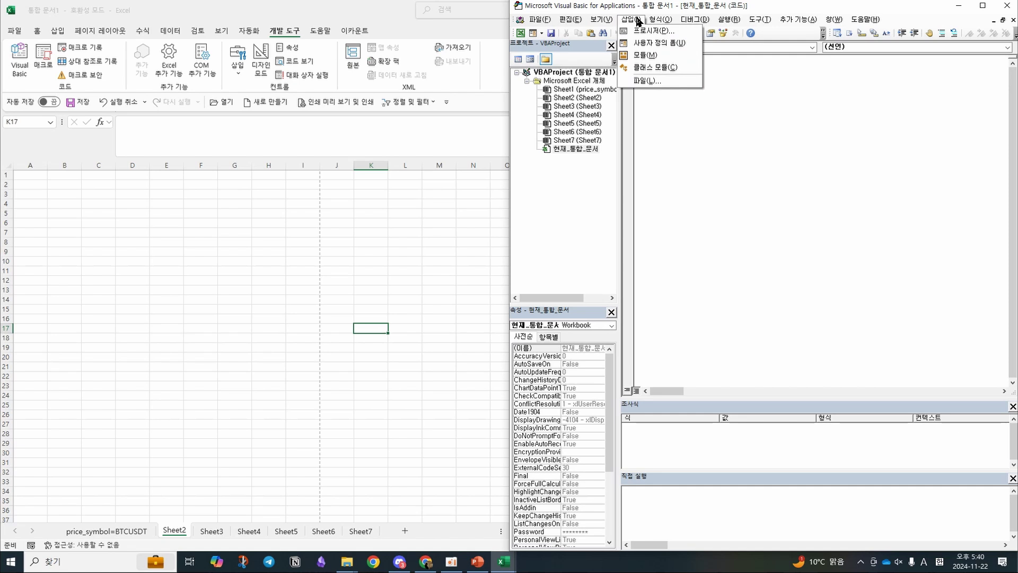
click(642, 55)
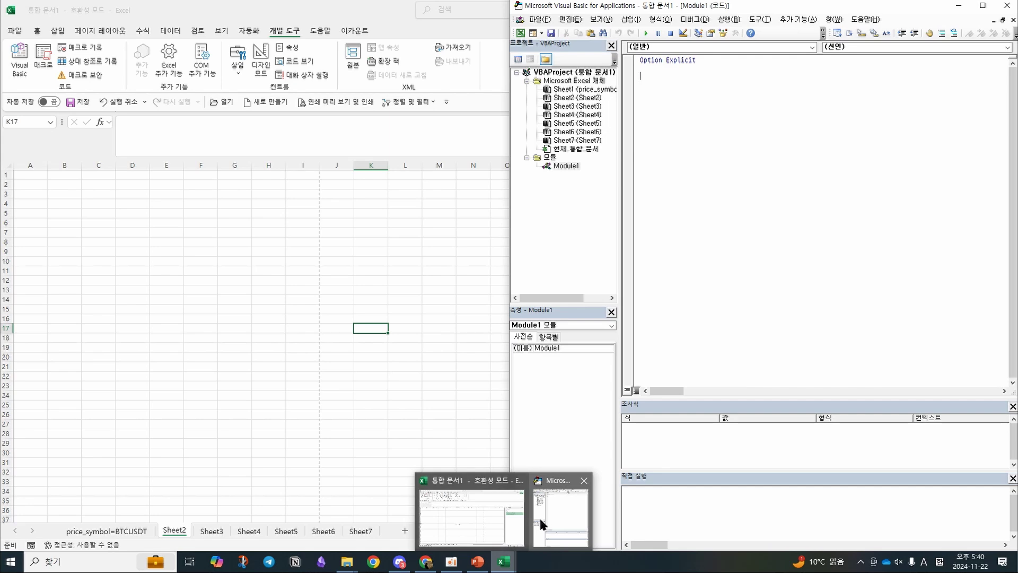
Step: Copy the GetBinancePrice VBA code from the Scholar GPT chat in Chrome and paste it into the new module in the Visual Basic editor
mouse_move(479, 567)
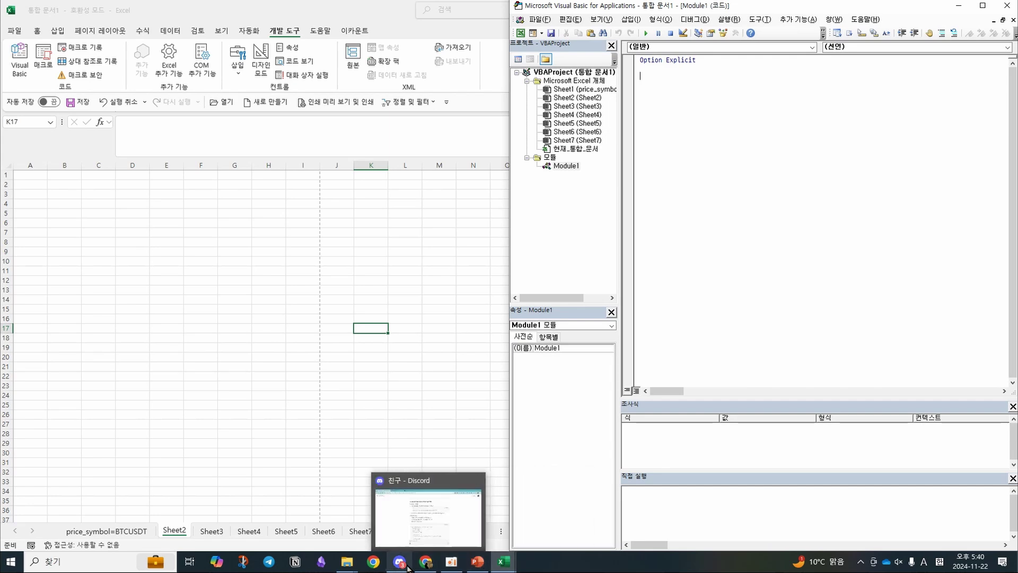
click(431, 565)
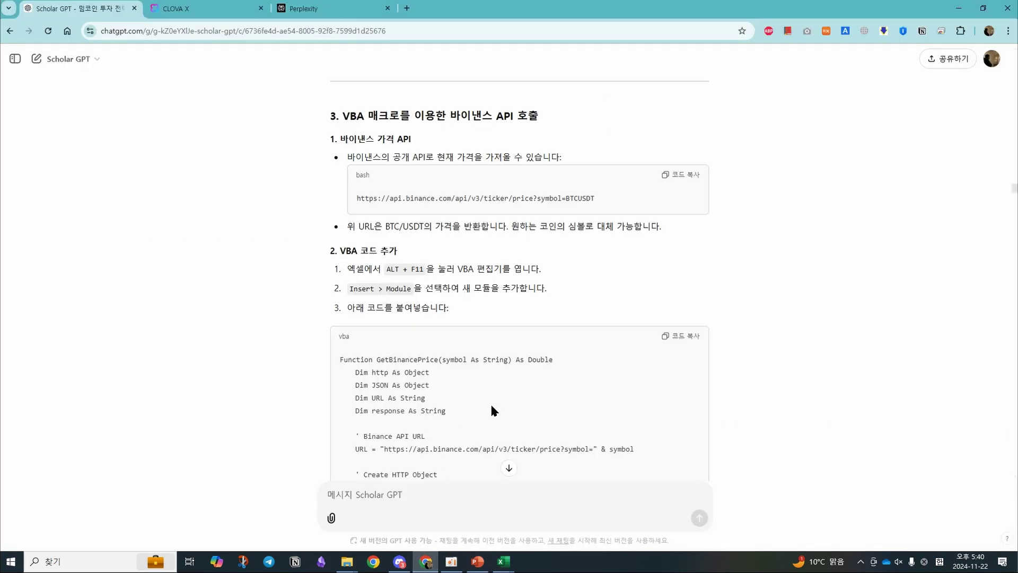
click(686, 329)
mouse_move(504, 562)
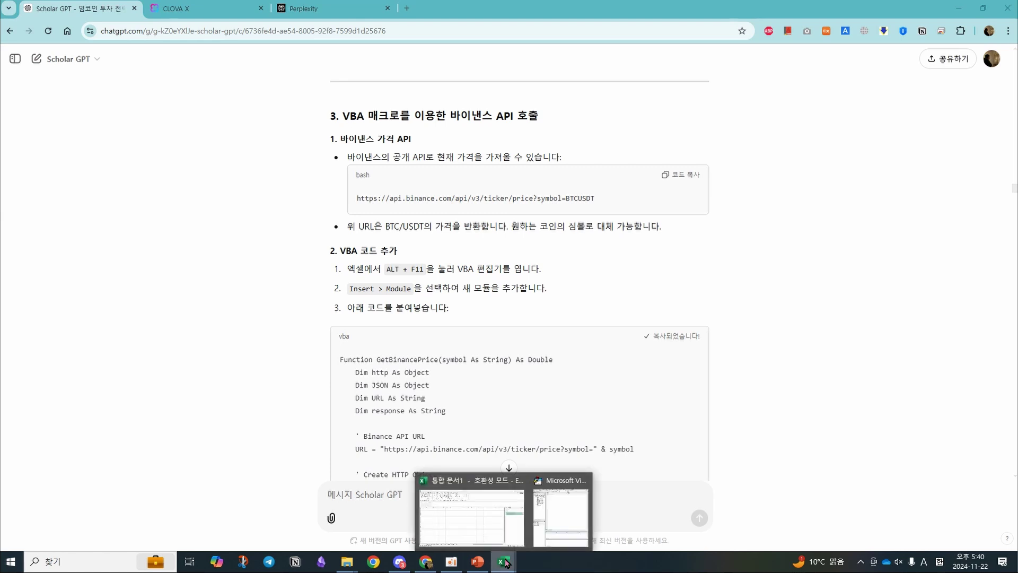
click(548, 518)
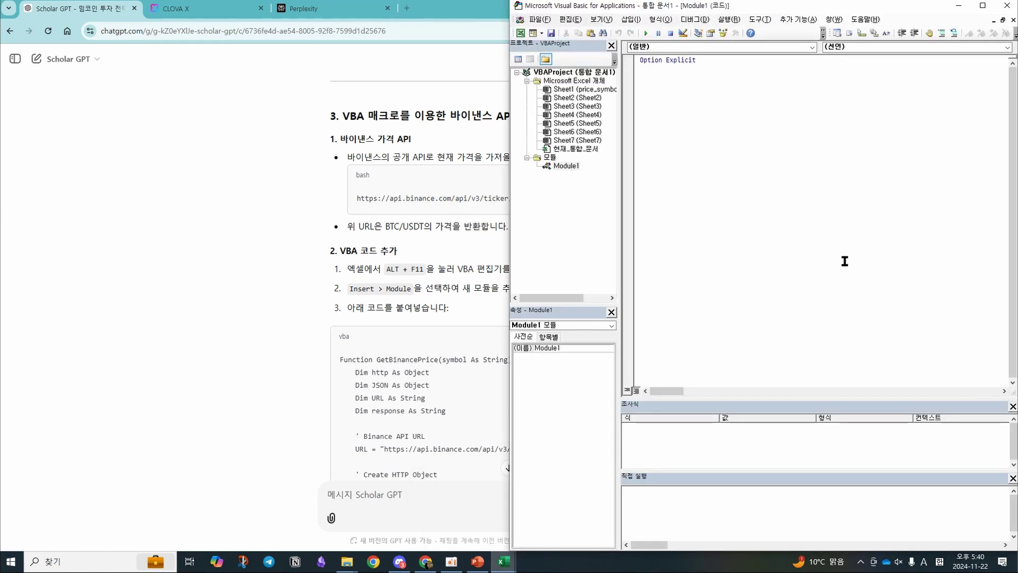
text(Function GetBinancePrice(symbol As String) As Double     Dim http As Object     Dim JSON As Object     Dim URL As String     Dim response As String      ' Binance API URL     URL = "https://api.binance.com/api/v3/ticker/price?symbol=" & symbol      ' Create HTTP Object     Set http = CreateObject("MSXML2.XMLHTTP")     http.Open "GET", URL, False     http.Send      ' Parse JSON response     response = http.responseText     Set JSON = JsonConverter.ParseJson(response)      ' Return price     GetBinancePrice = JSON("price") End Function)
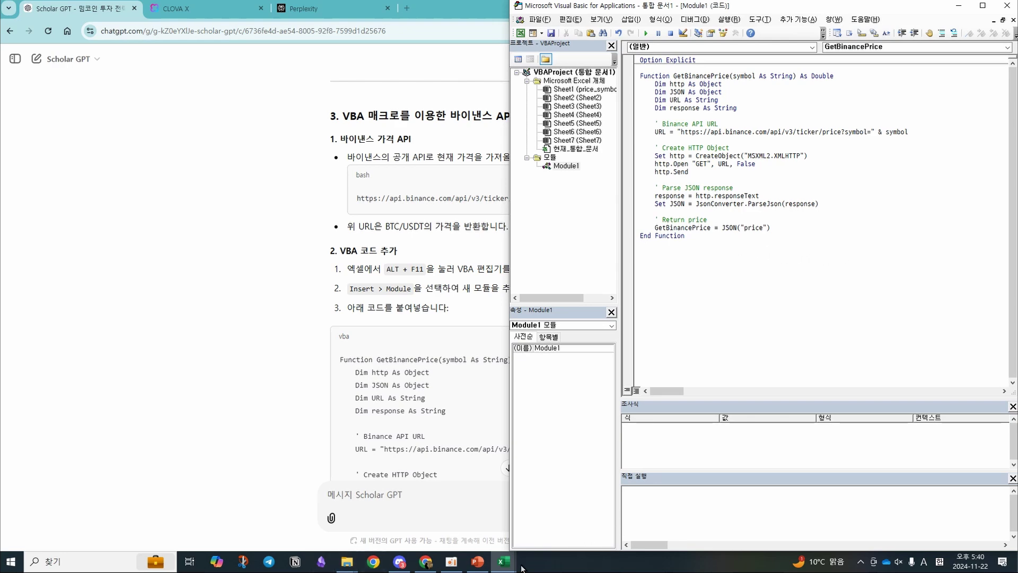
Step: Switch to the Scholar GPT chat in Chrome and read through the GetBinancePrice code, the VBA JSON Parser note and the function usage section
click(281, 397)
scroll(465, 400, down, 8)
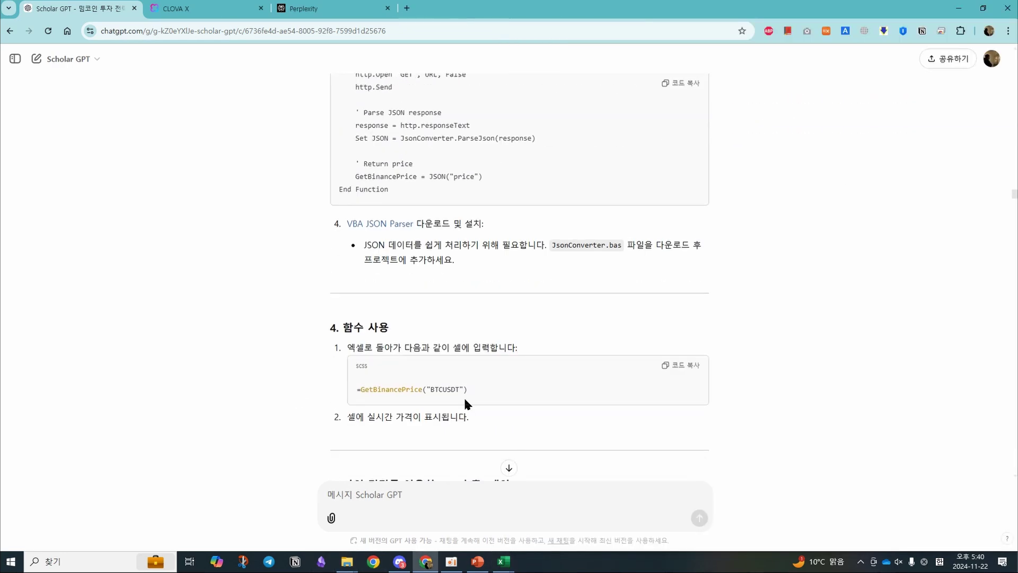
scroll(408, 196, up, 4)
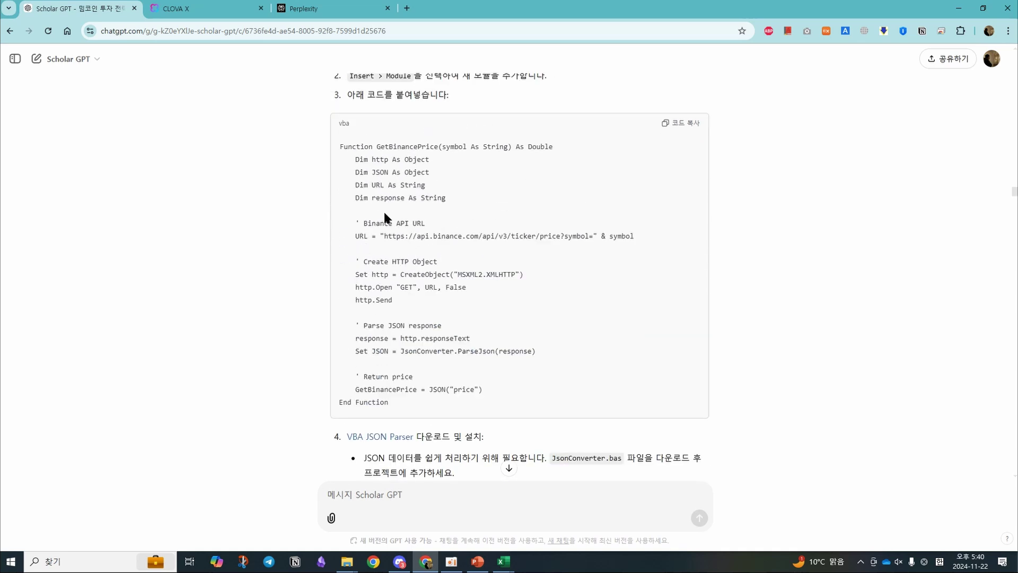
double_click(358, 146)
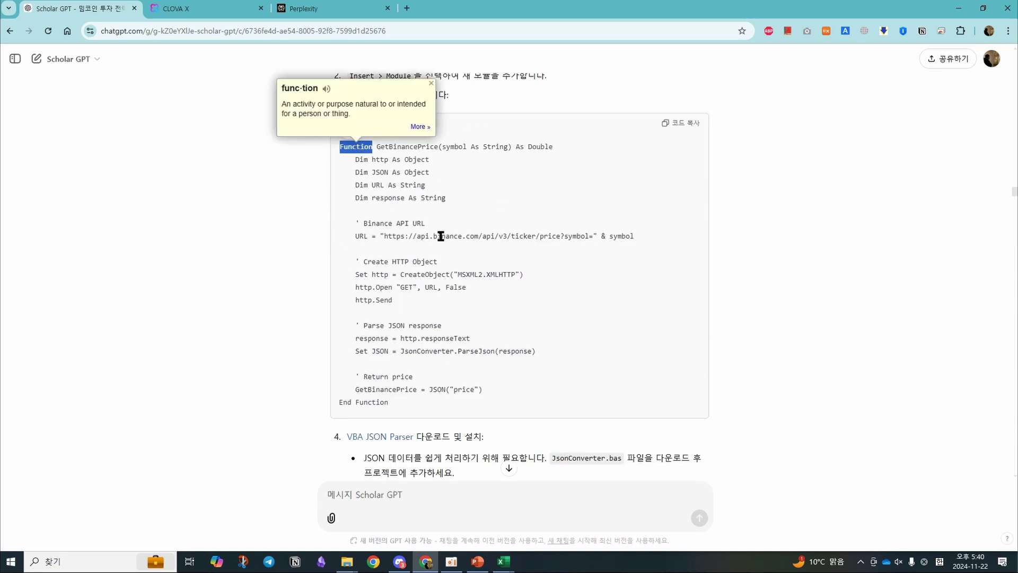
drag(505, 339, 513, 350)
click(619, 314)
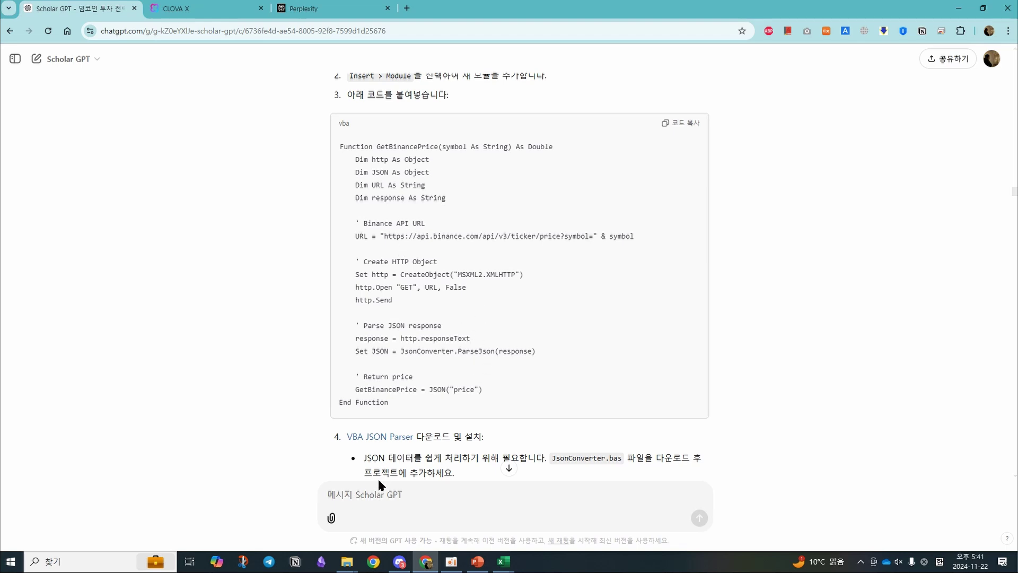
scroll(440, 408, down, 4)
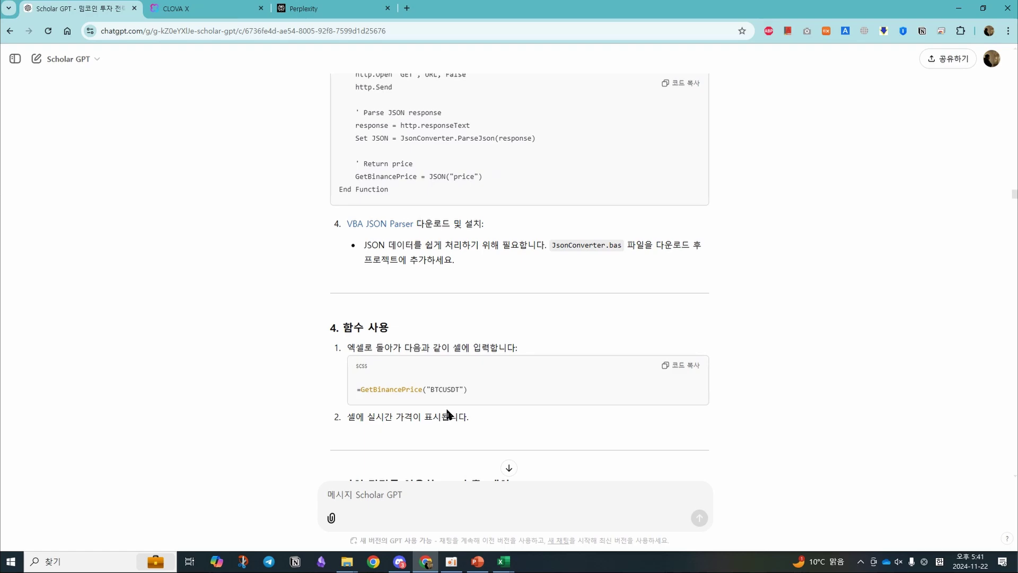
scroll(445, 294, up, 4)
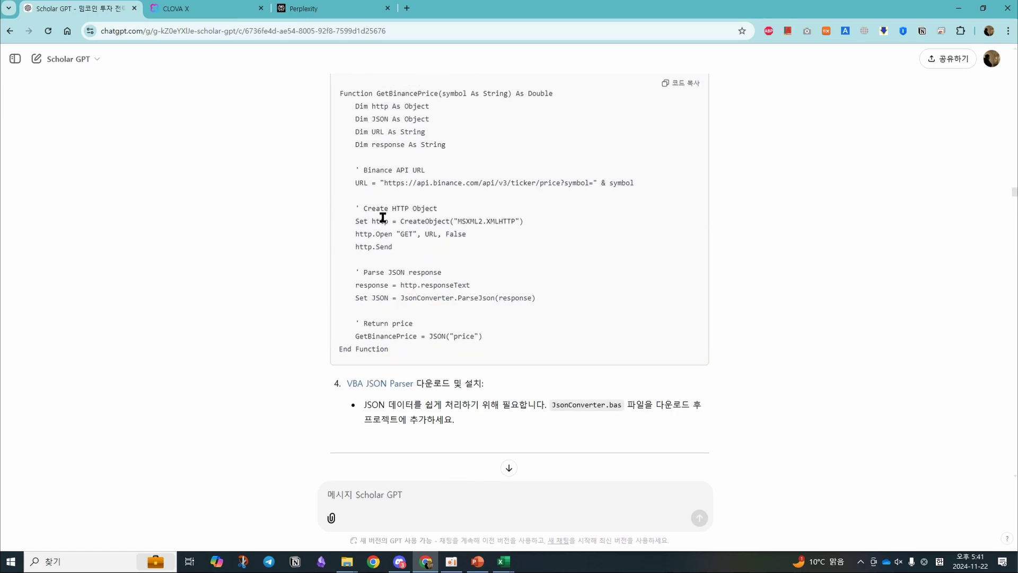
Step: Copy the =GetBinancePrice("BTCUSDT") formula from the chat's function usage section and switch back to the Excel workbook
scroll(480, 466, down, 3)
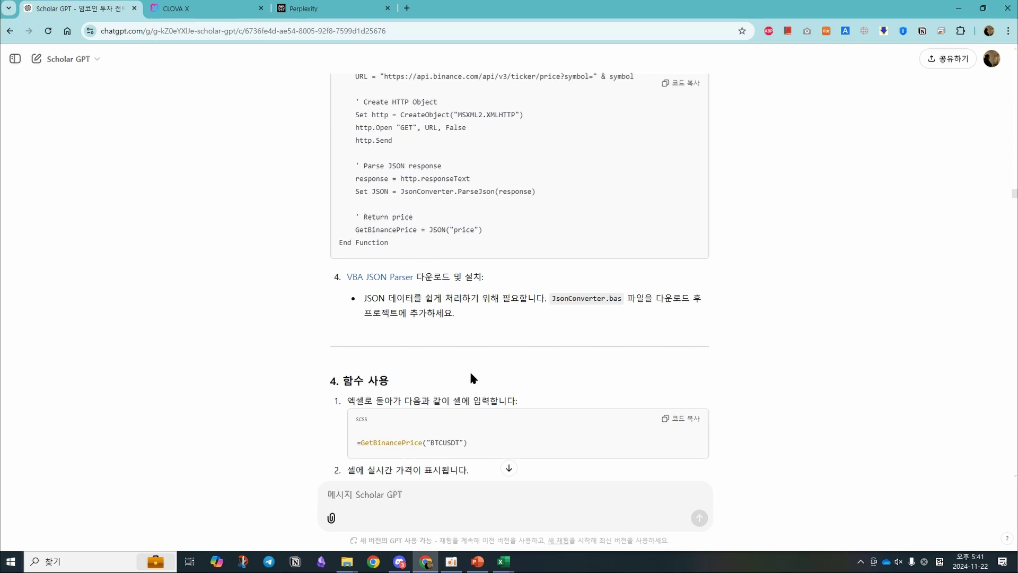
scroll(471, 373, down, 3)
drag(470, 282, 329, 284)
click(691, 263)
click(503, 561)
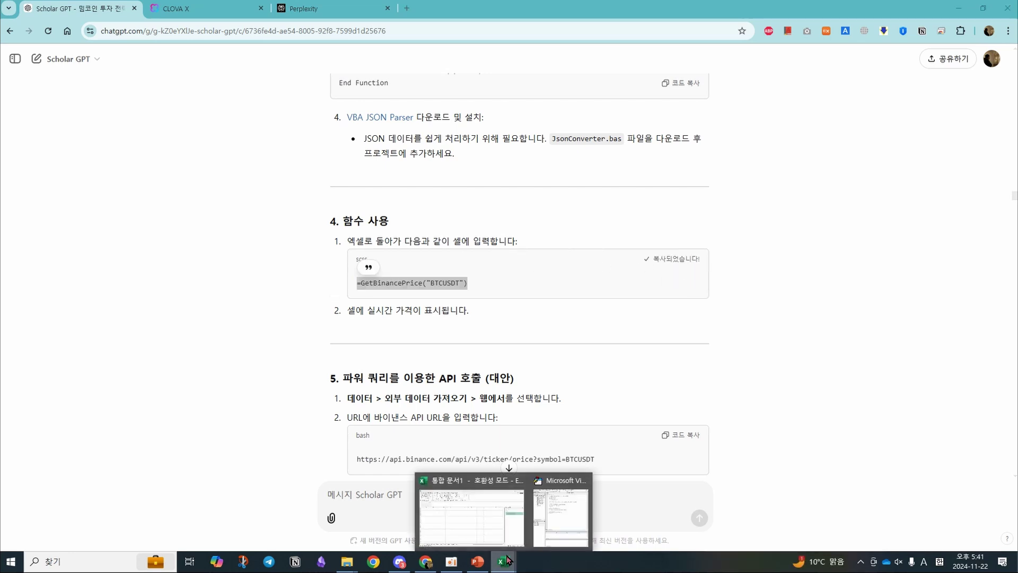
click(504, 507)
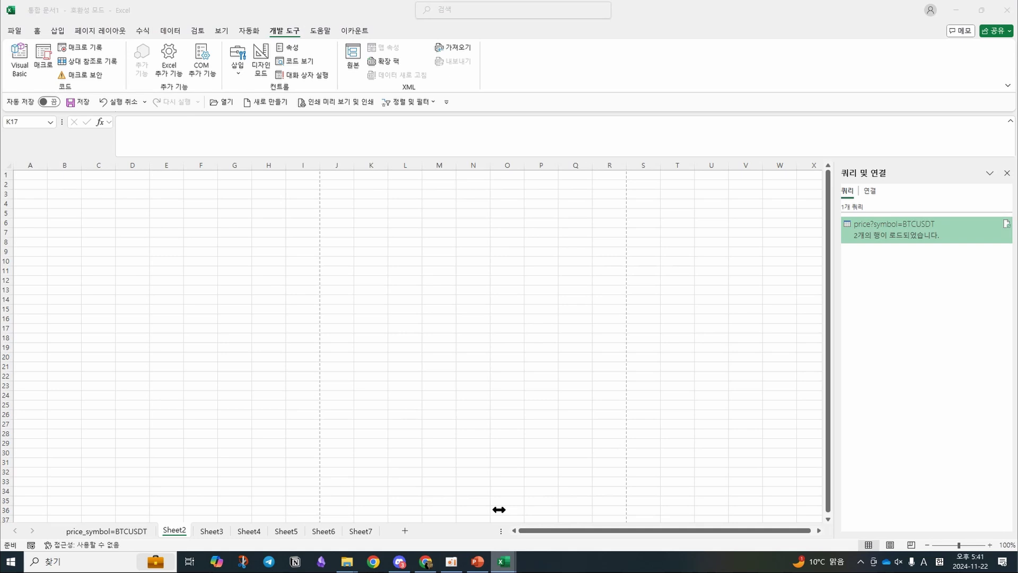
Step: Select cell A1 on Sheet2 and rename the sheet as VBA 방법
click(29, 173)
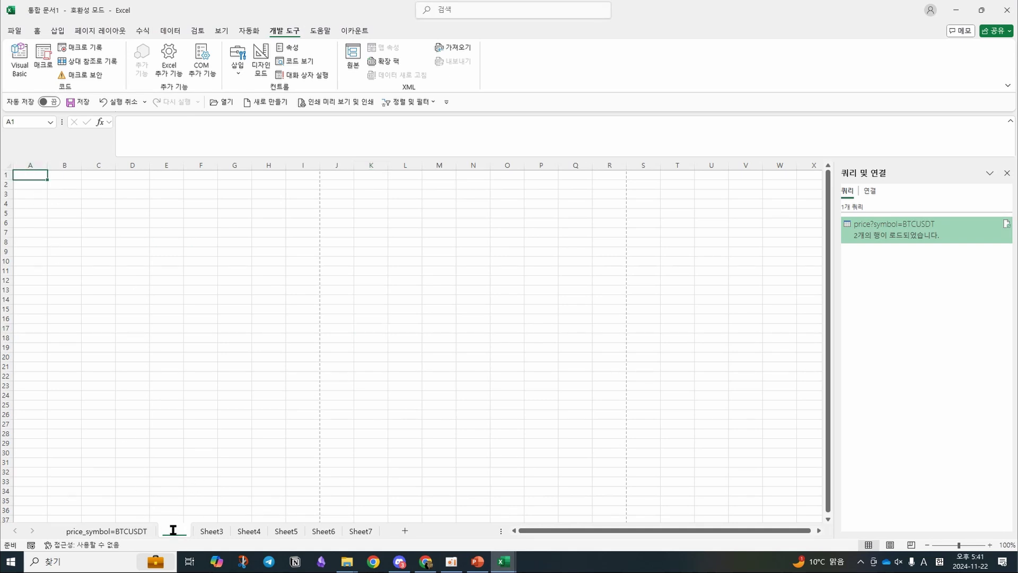
double_click(174, 530)
text(V)
text(BA 방버)
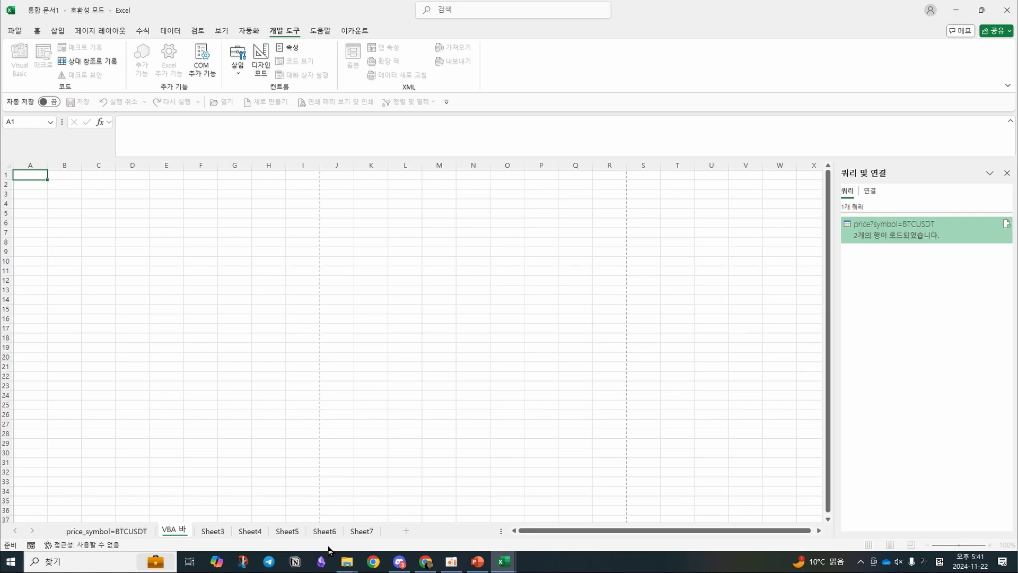
key(Return)
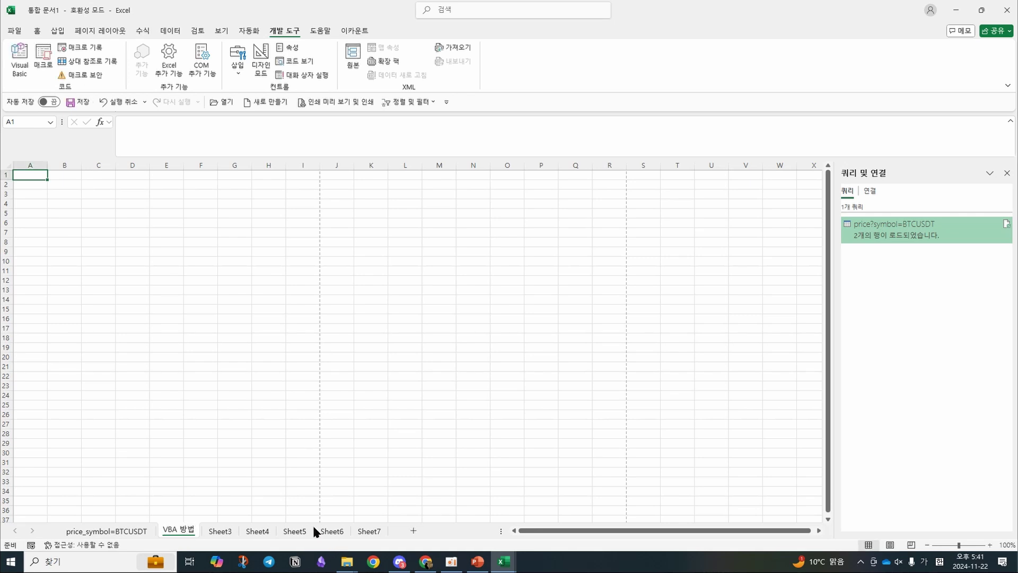
Step: Enter =GetBinancePrice("BTCUSDT") in cell A1, dismiss the compile error and stop the interrupted macro
click(147, 130)
key(ctrl+v)
key(Return)
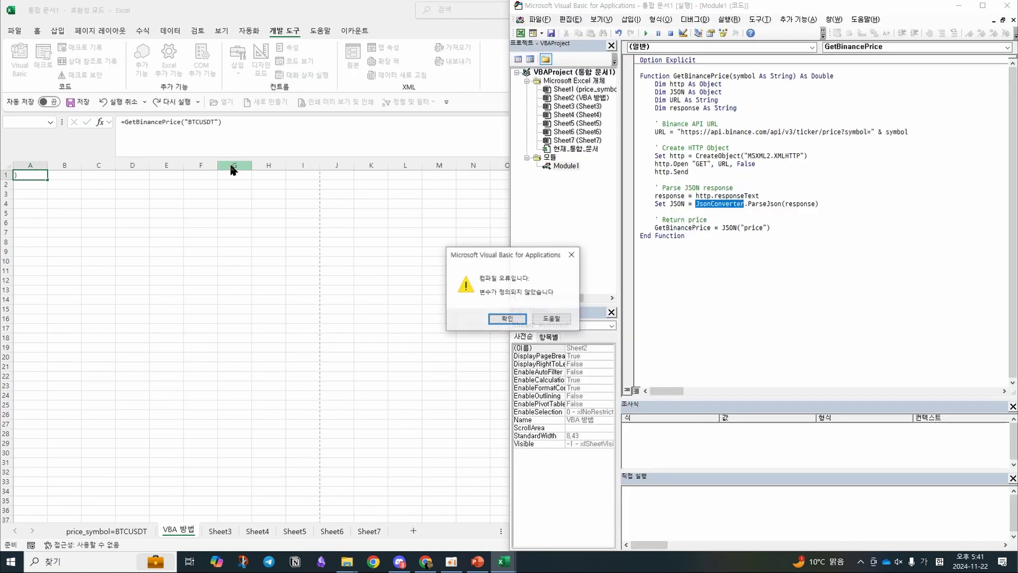
key(Return)
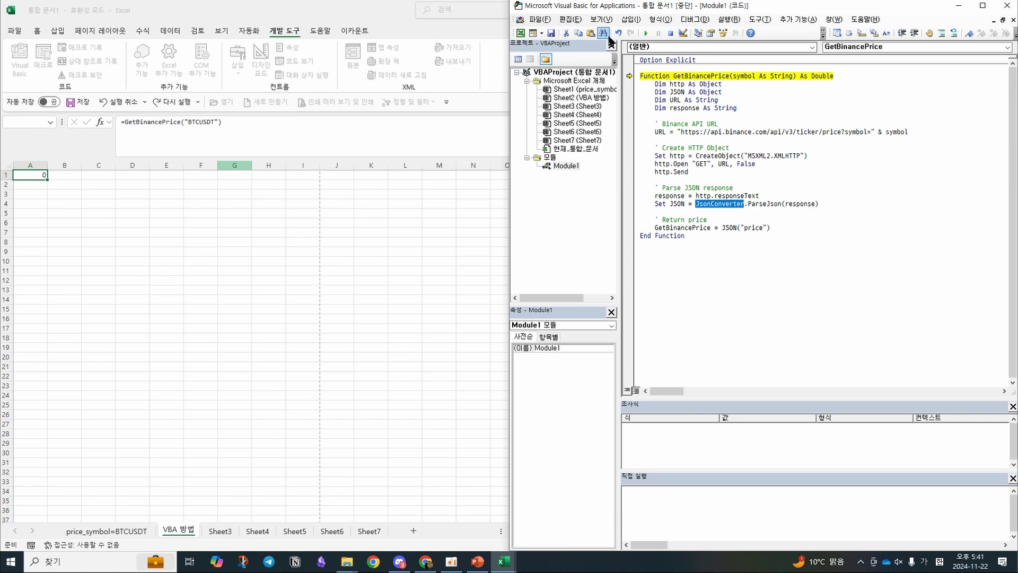
click(670, 33)
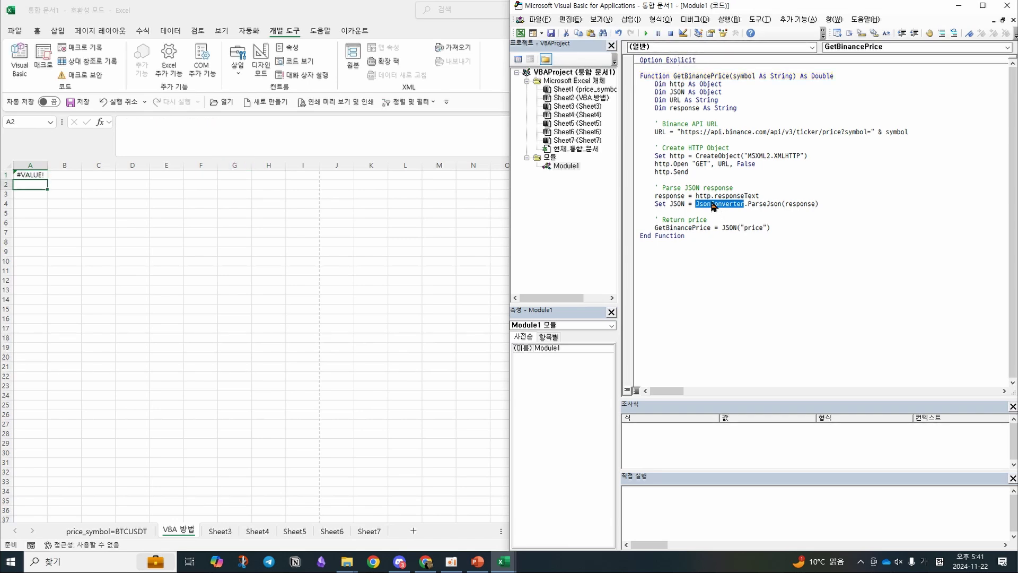
Step: Examine the JsonConverter reference in the module code, and switch to the Scholar GPT chat in Chrome to read the related instructions
click(713, 206)
double_click(712, 205)
click(726, 226)
double_click(710, 205)
click(425, 561)
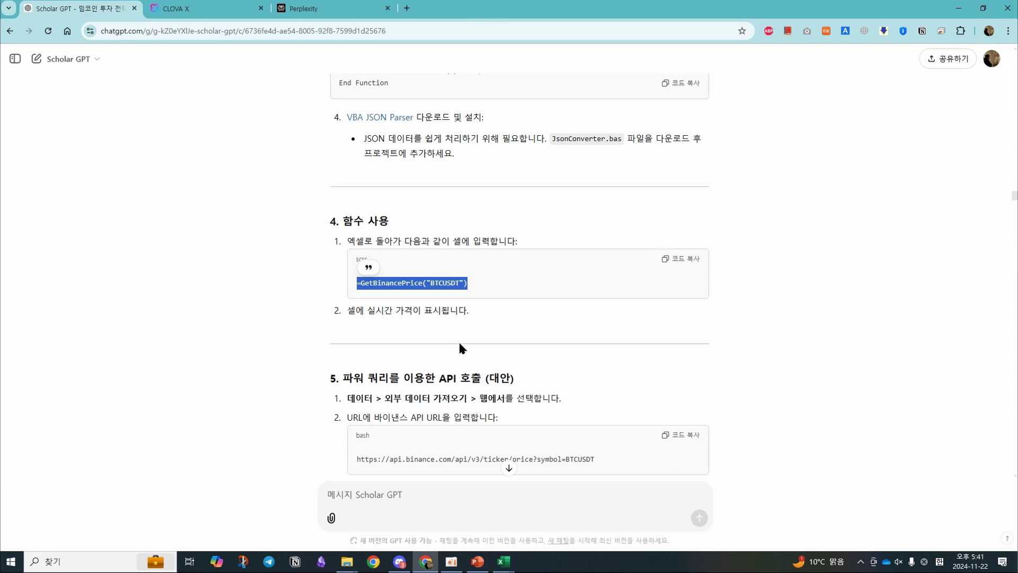
scroll(459, 347, down, 2)
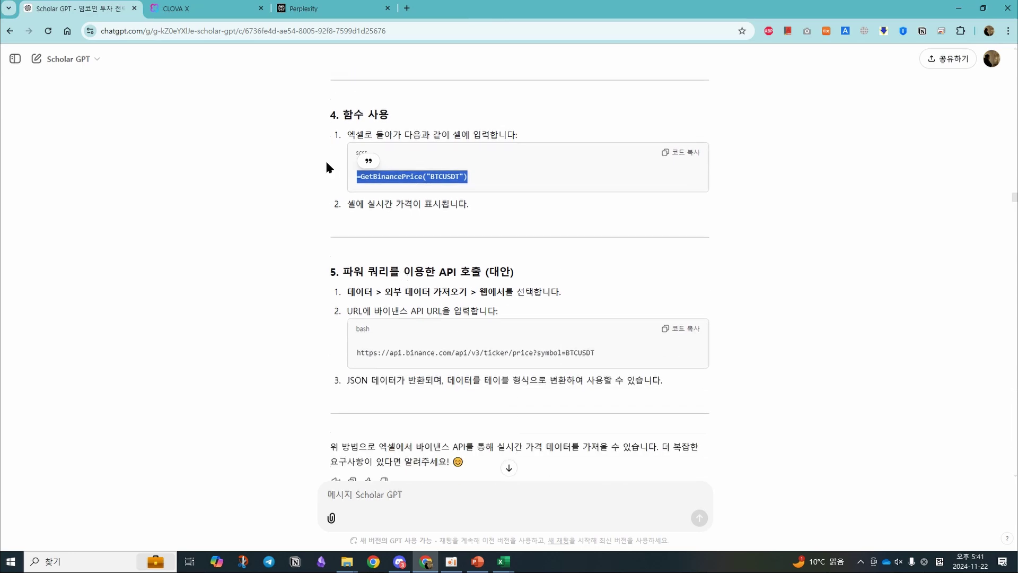
Step: Switch to PowerPoint to review the slide about API and JSON formats, and return to the Scholar GPT chat in Chrome
click(478, 561)
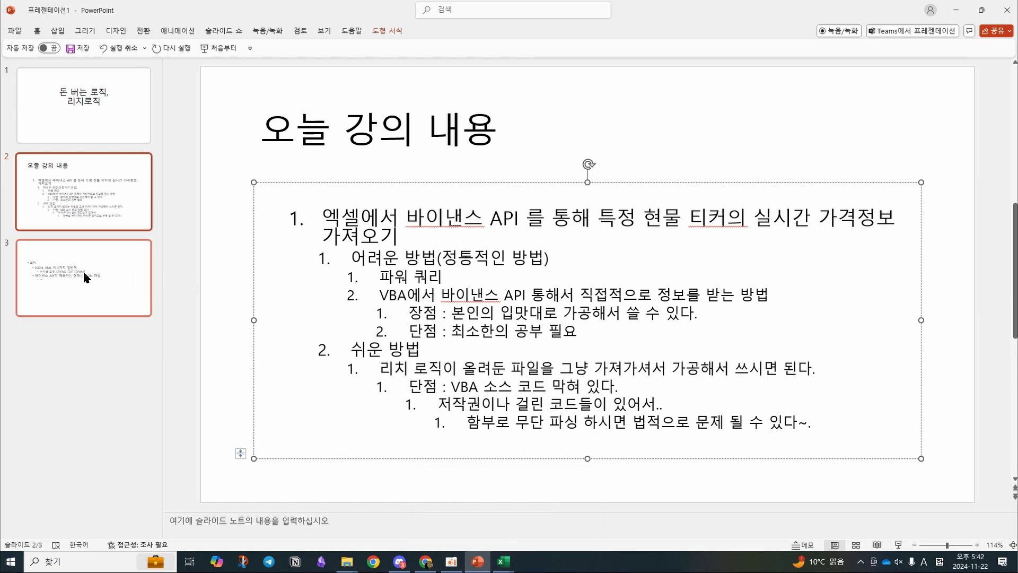
click(98, 286)
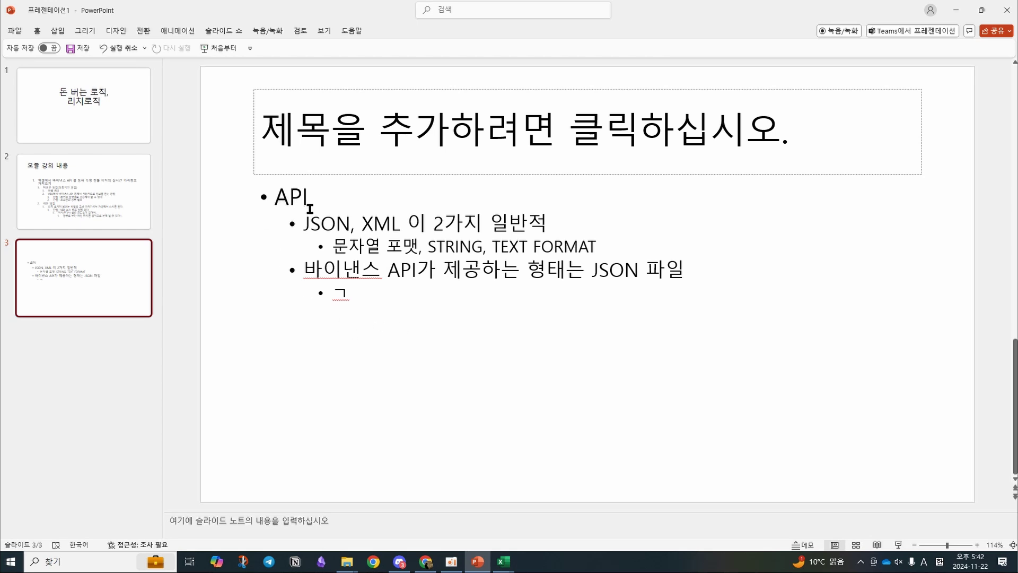
click(426, 561)
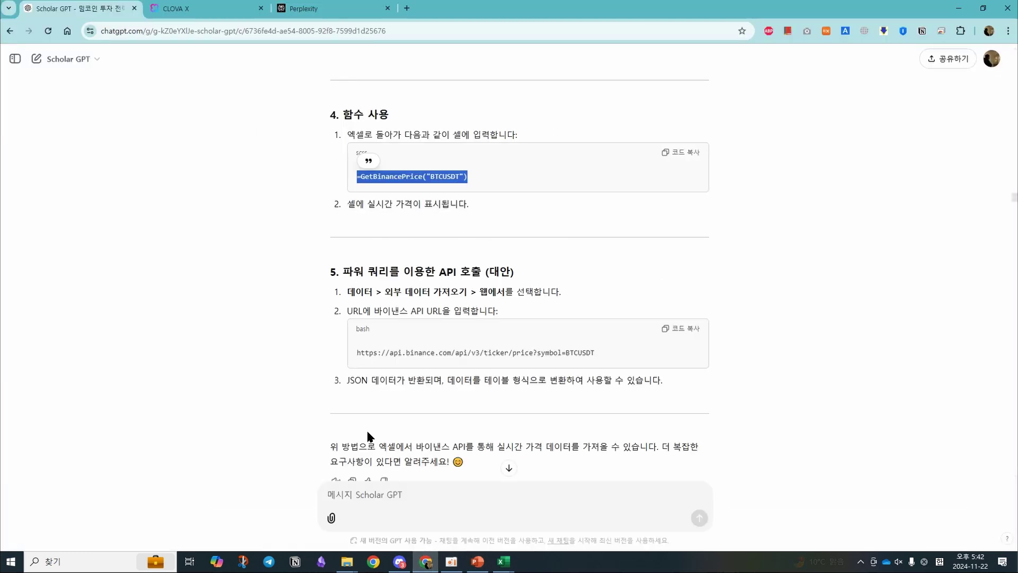
Step: Ask Scholar GPT "API가 뭐야?" and jump to the newest reply in the chat
click(420, 501)
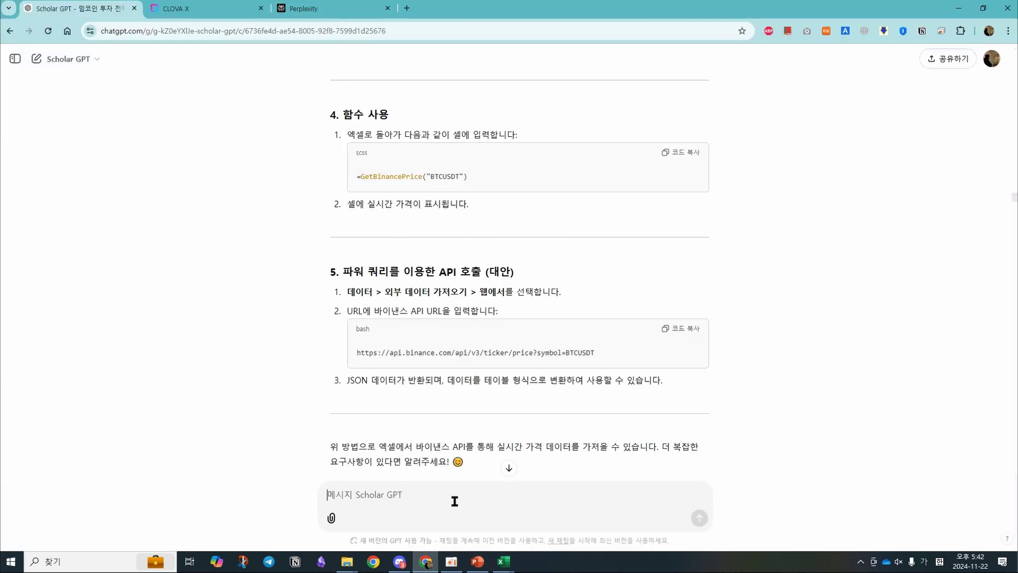
text(API그 뭐지)
key(Return)
click(507, 467)
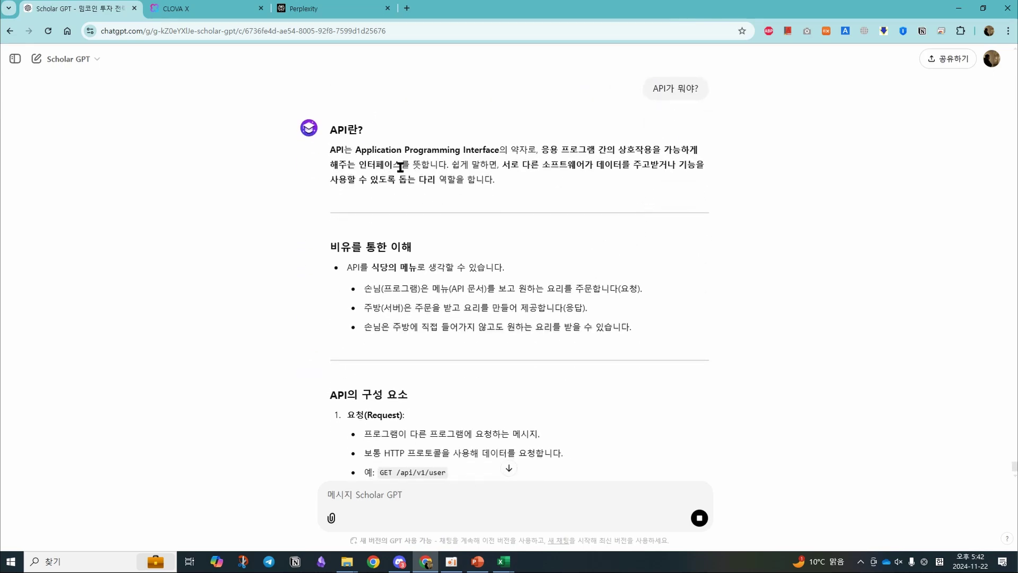
Step: Read the reply's explanation of APIs, covering the restaurant analogy, the request, response and endpoint components, and the main roles
scroll(478, 372, down, 1)
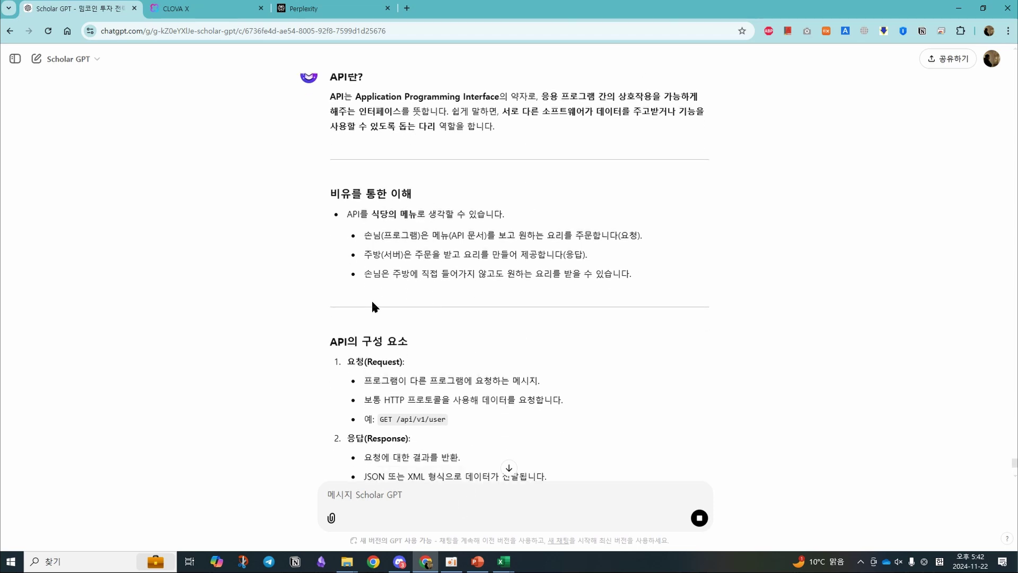
scroll(378, 261, down, 1)
scroll(378, 261, down, 1)
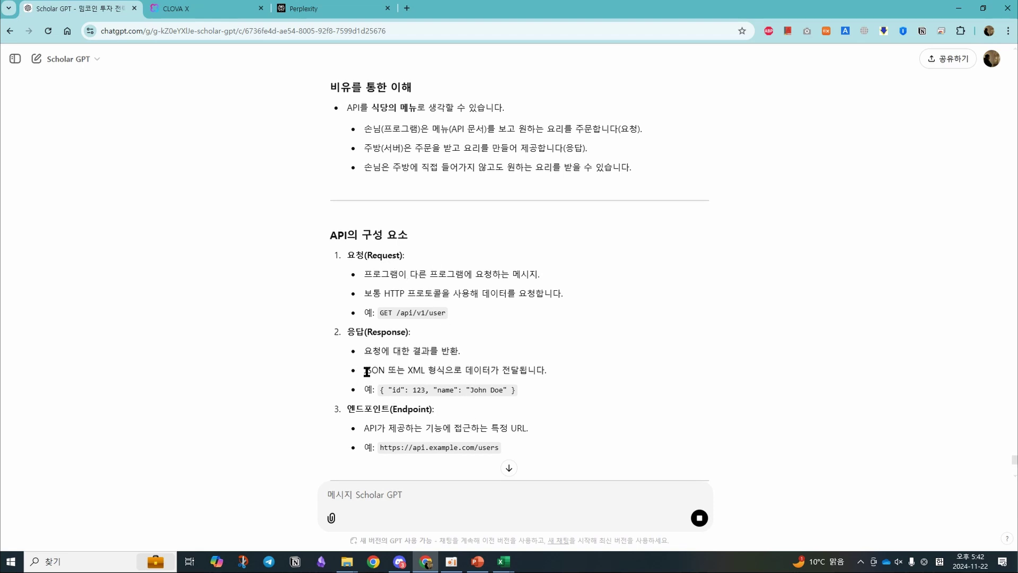
scroll(460, 428, down, 3)
scroll(455, 435, up, 2)
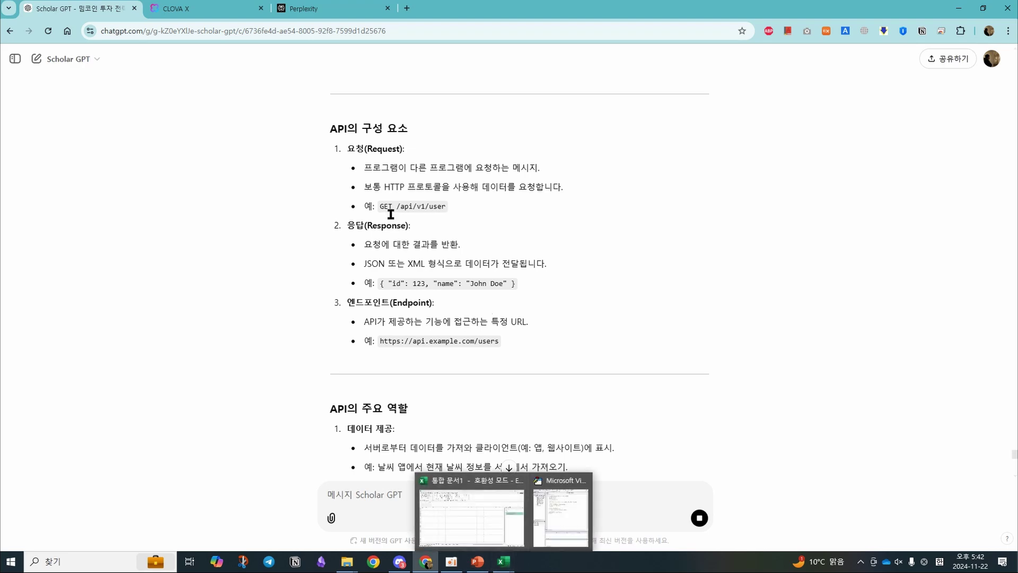
scroll(531, 354, up, 8)
scroll(455, 250, down, 7)
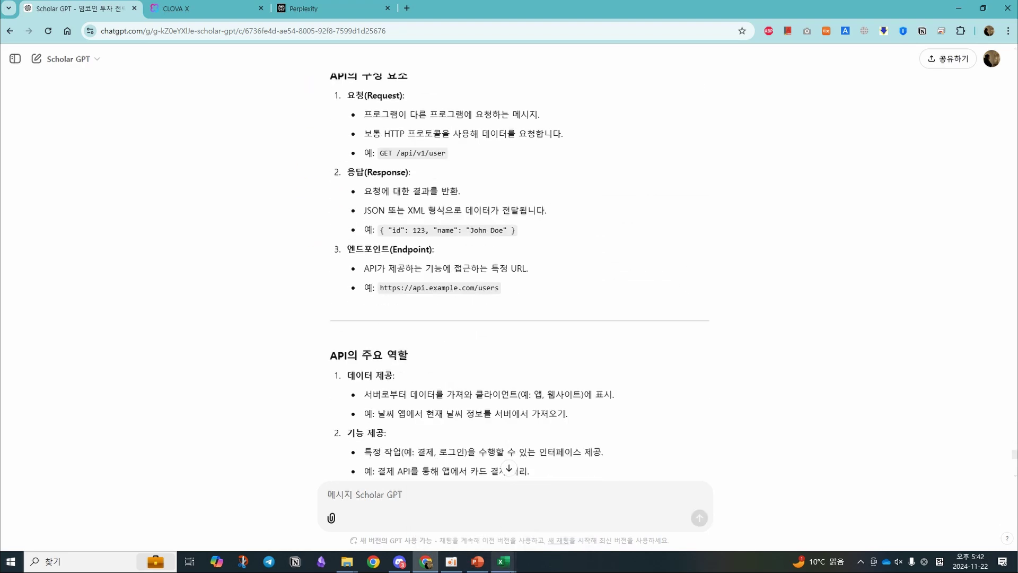
Step: Switch to PowerPoint and highlight the top-level API bullet on slide 3
click(480, 562)
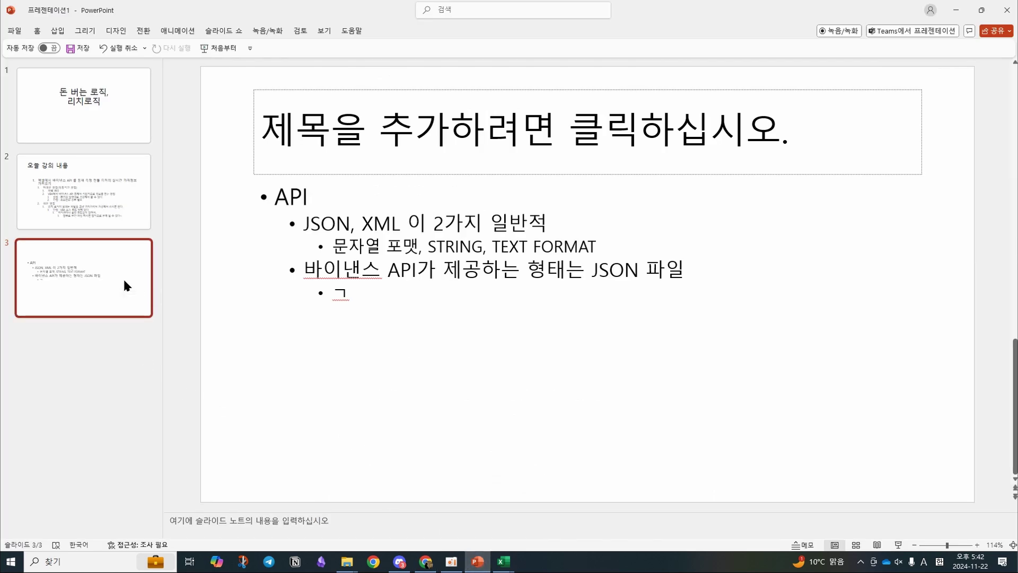
click(277, 200)
drag(278, 200, 312, 204)
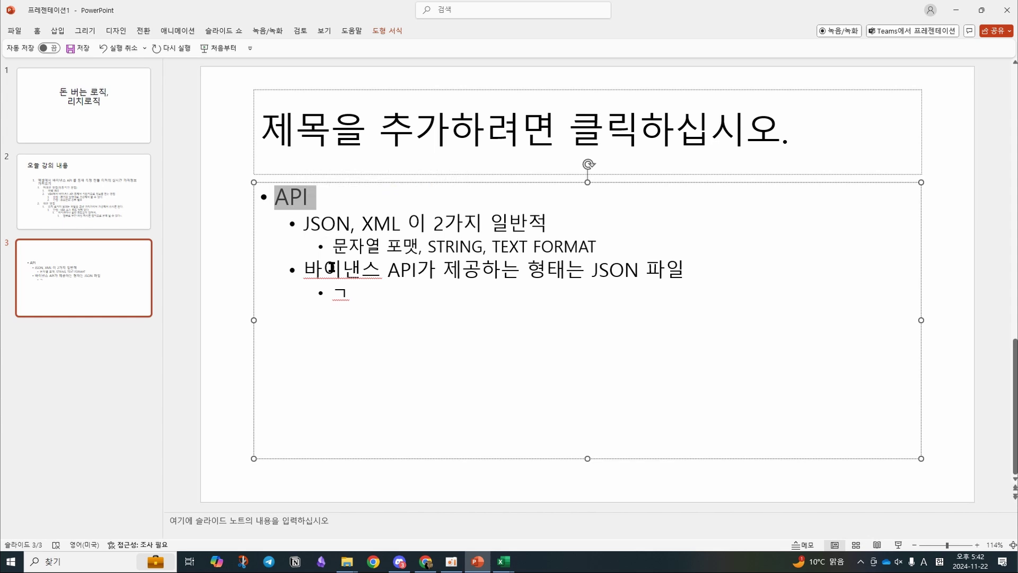